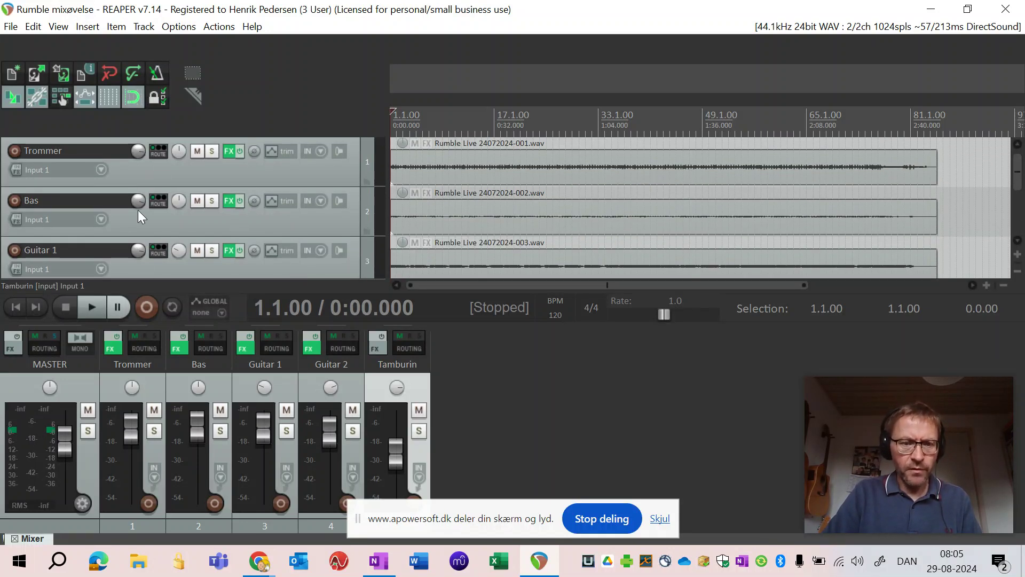
Place the edit cursor at 39.1.00, where the tambourine recording begins, and solo the Tamburin track
{"action": "scroll", "coordinate": [139, 213], "scroll_direction": "down", "scroll_amount": 3}
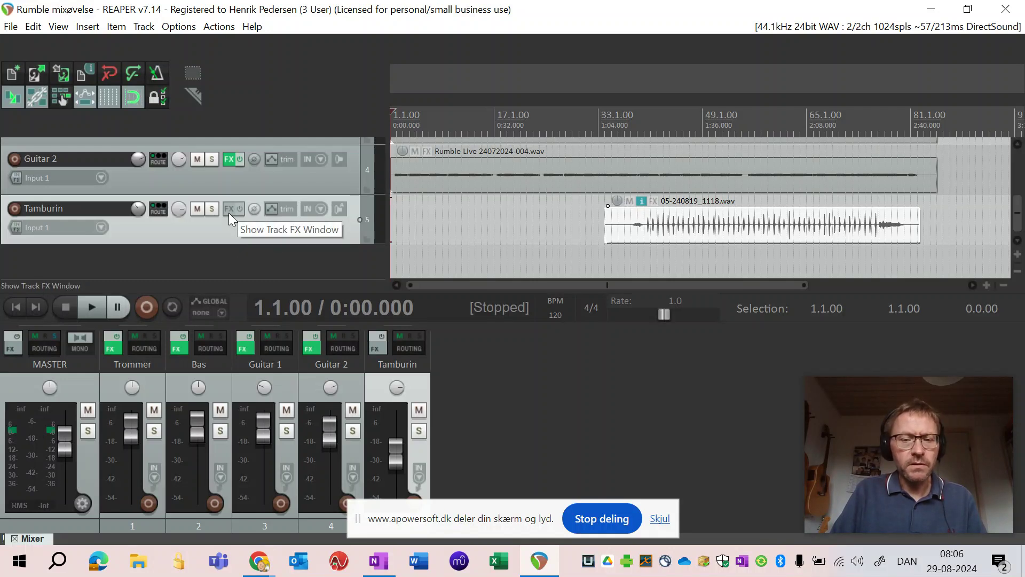
{"action": "left_click", "coordinate": [609, 120]}
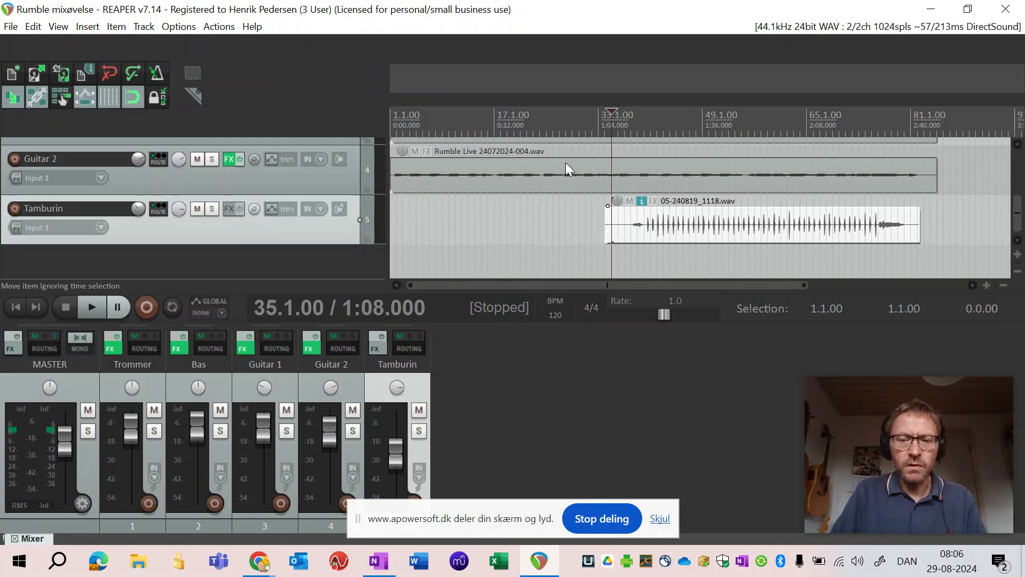
{"action": "left_click", "coordinate": [635, 121]}
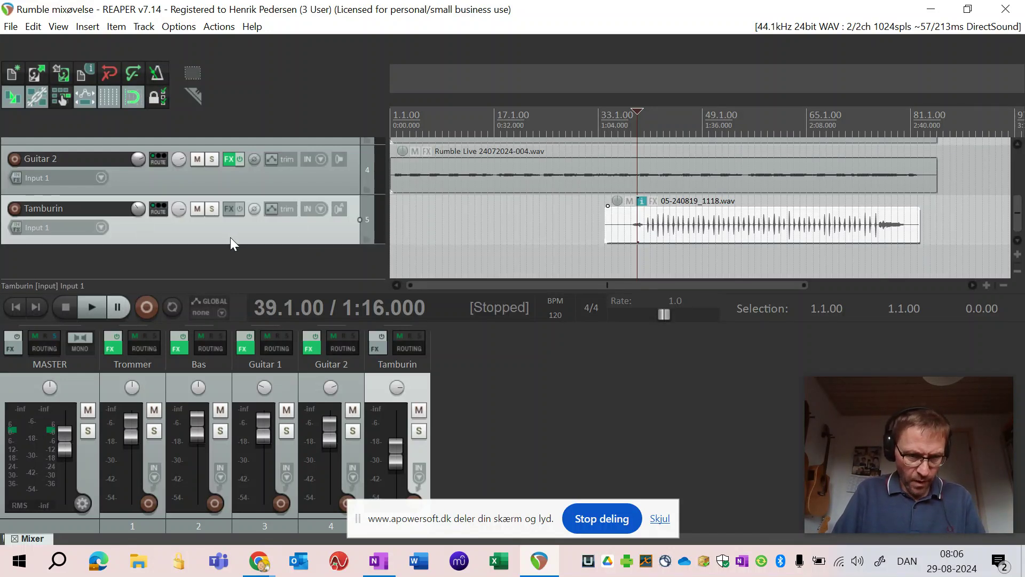
{"action": "left_click", "coordinate": [212, 209]}
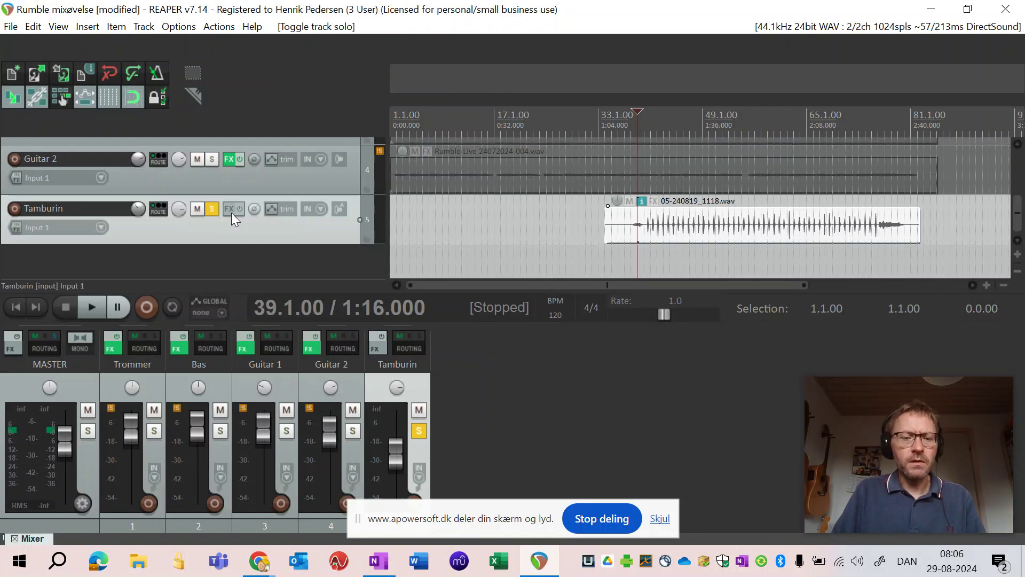
Add the VST: ReaVerbate (Cockos) reverb from the Reverb category to the Tamburin track
{"action": "left_click", "coordinate": [230, 212]}
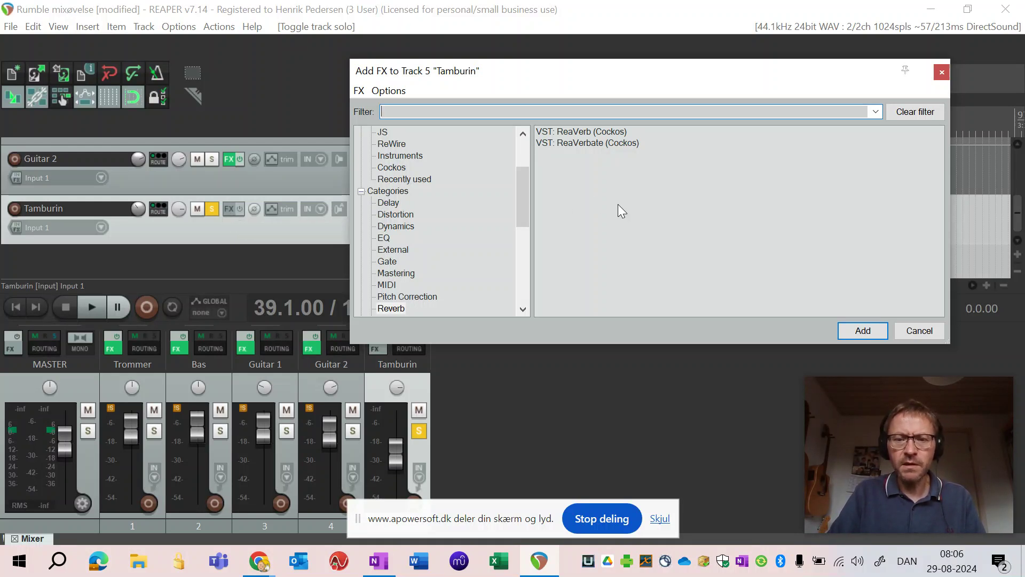
{"action": "left_click", "coordinate": [555, 143]}
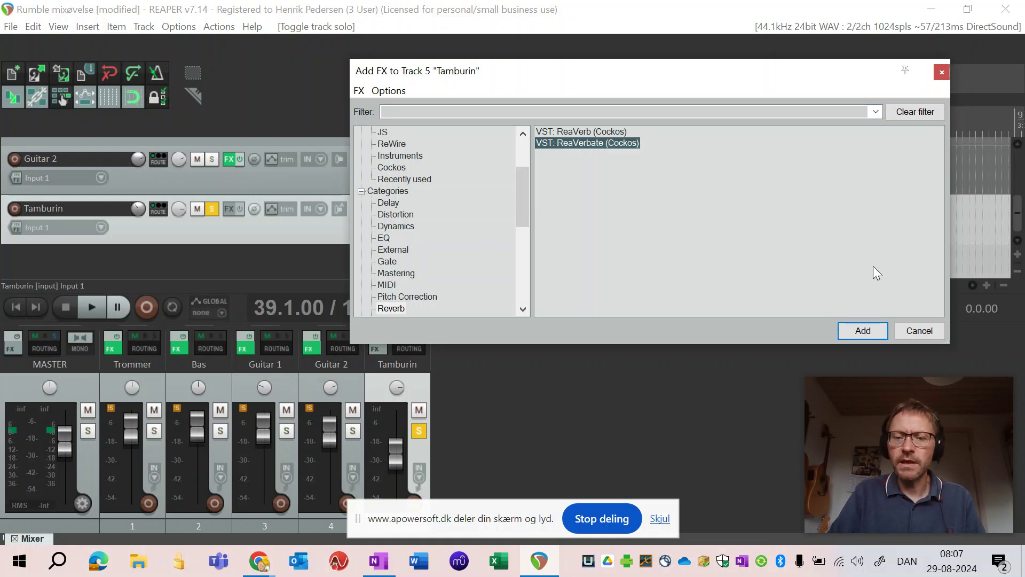
{"action": "left_click", "coordinate": [860, 331]}
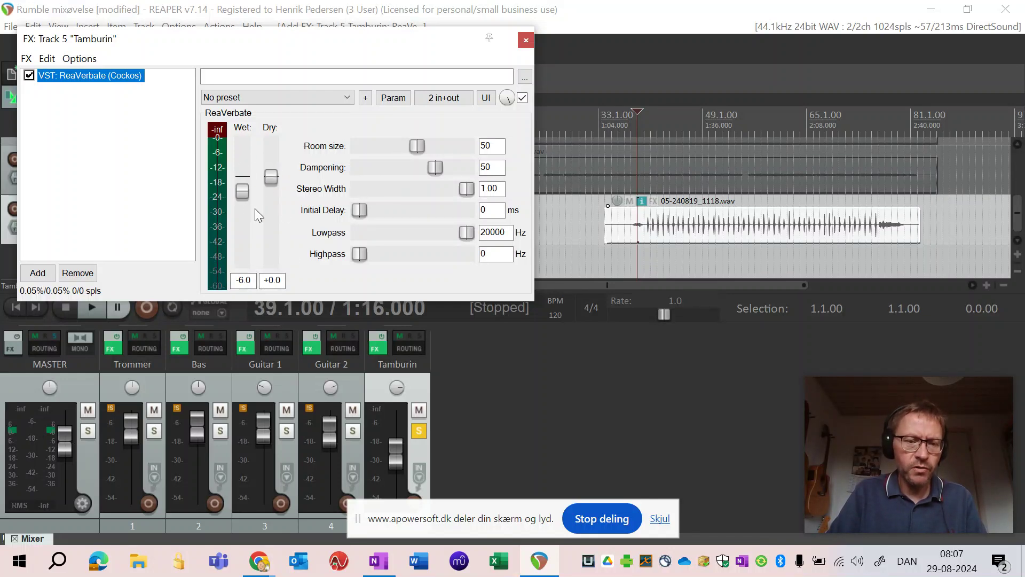
Set ReaVerbate's wet level to -inf and play the tambourine briefly without any reverb
{"action": "left_click_drag", "start_coordinate": [242, 191], "coordinate": [242, 267]}
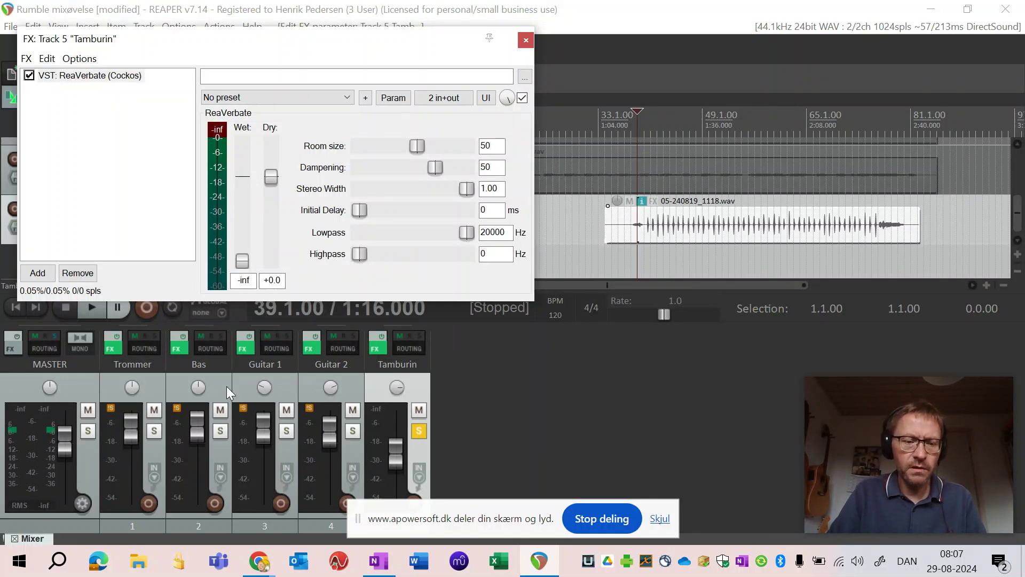
{"action": "left_click", "coordinate": [92, 312]}
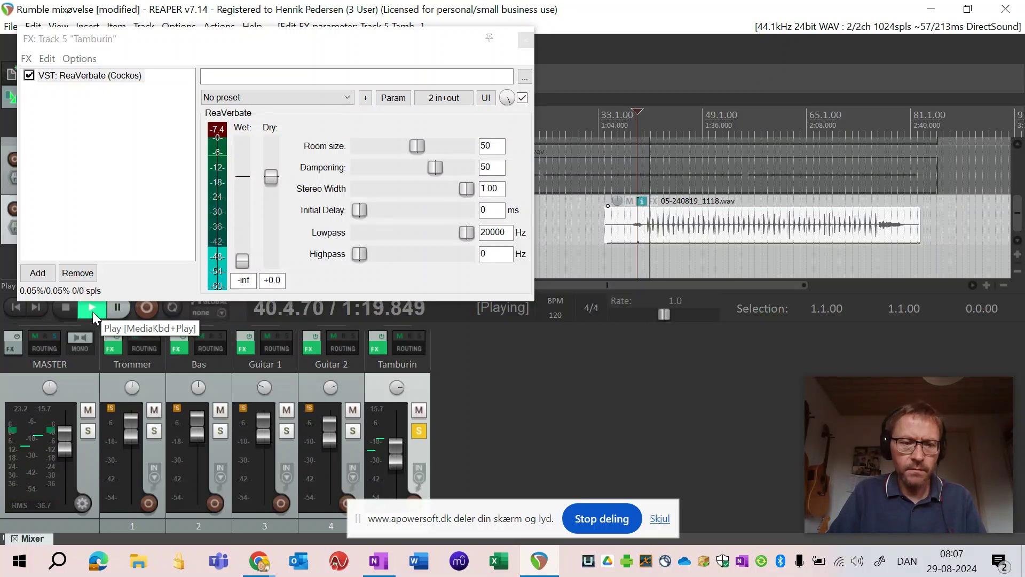
{"action": "left_click", "coordinate": [70, 310]}
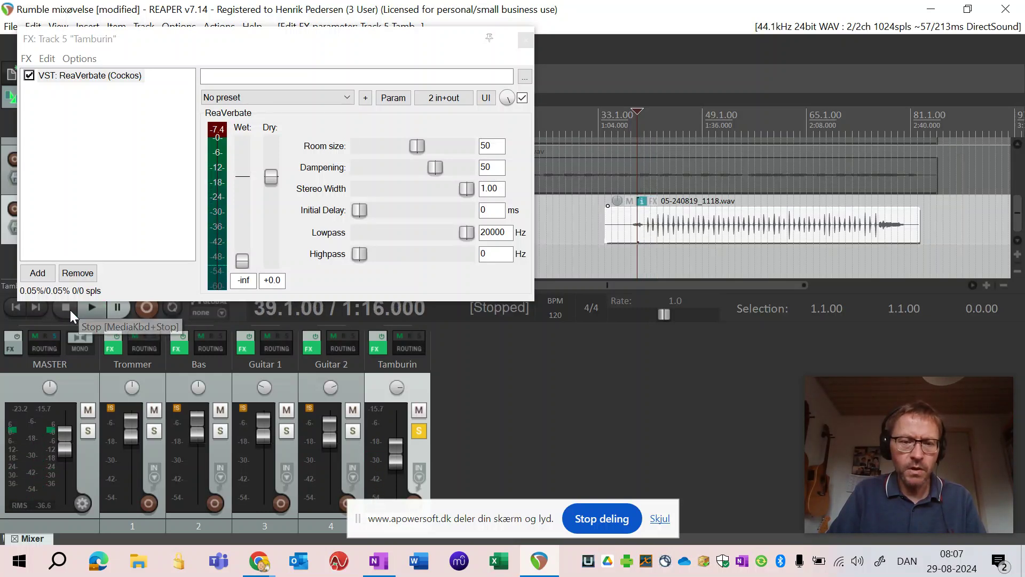
{"action": "mouse_move", "coordinate": [239, 249]}
{"action": "left_mouse_down"}
{"action": "mouse_move", "coordinate": [235, 242]}
{"action": "mouse_move", "coordinate": [238, 264]}
{"action": "left_mouse_up"}
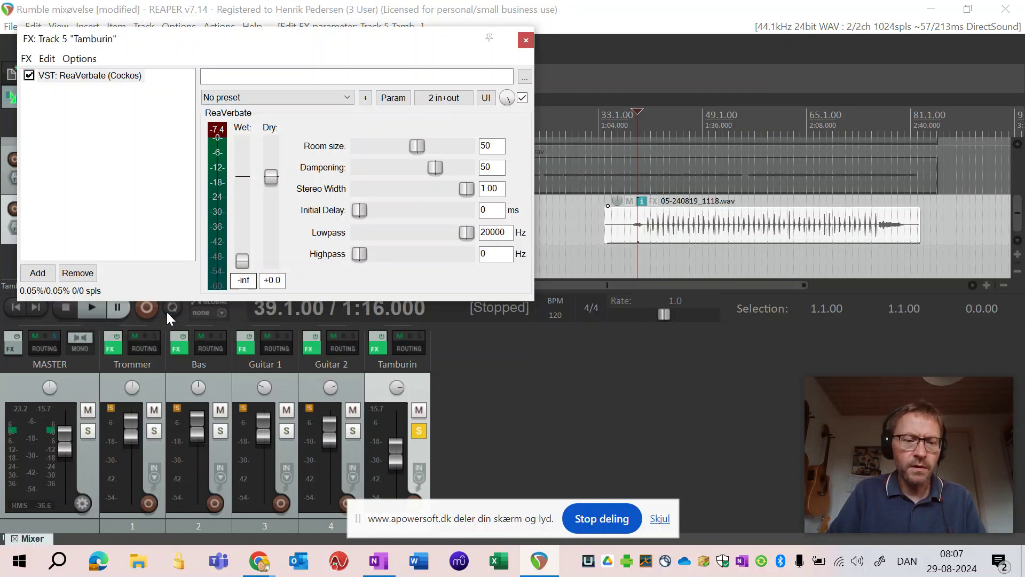
Play the tambourine while raising ReaVerbate's wet level to -12.7, and stop playback
{"action": "left_click", "coordinate": [98, 312]}
{"action": "left_click", "coordinate": [242, 260]}
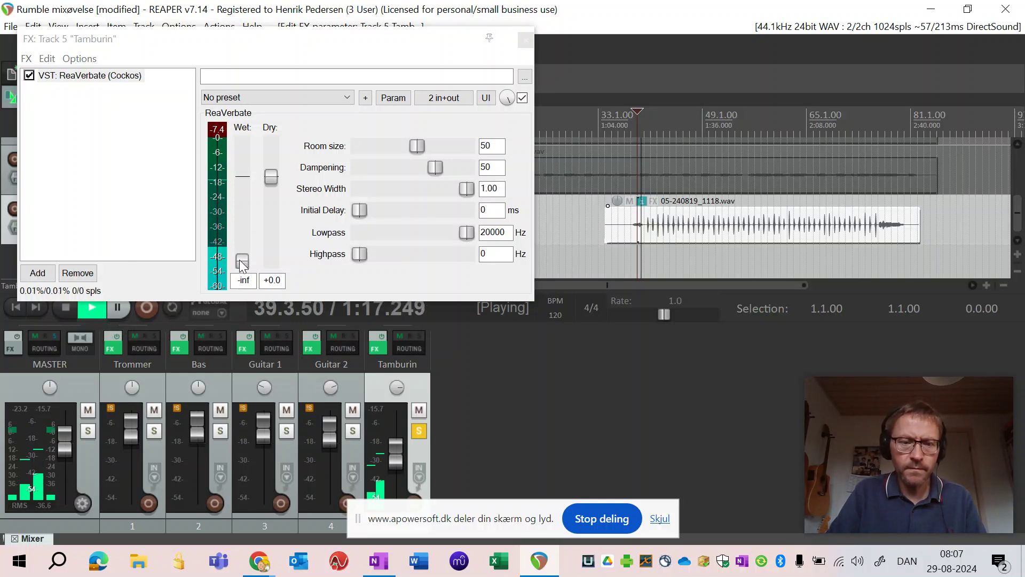
{"action": "left_click_drag", "start_coordinate": [242, 262], "coordinate": [244, 206]}
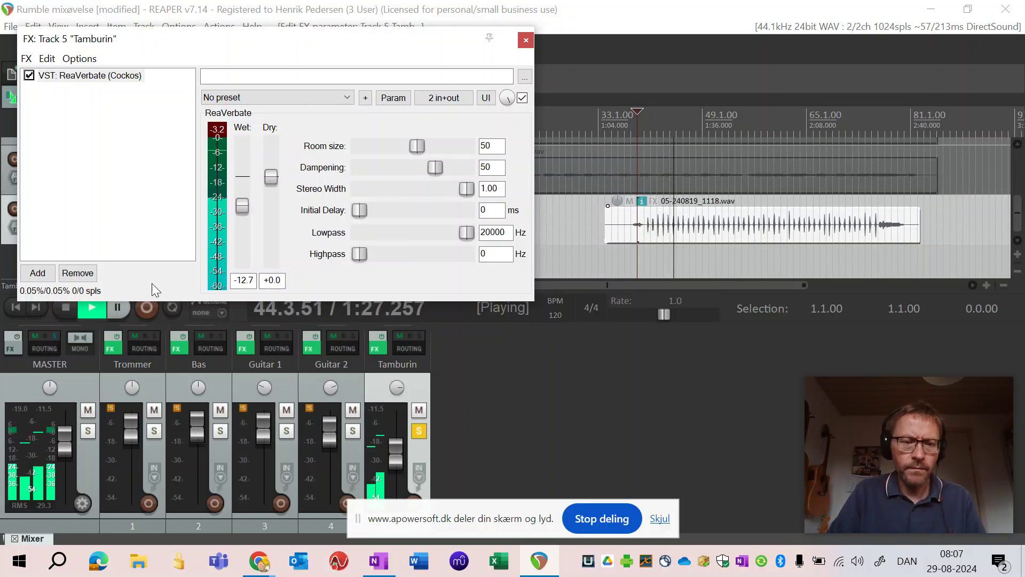
{"action": "left_click", "coordinate": [67, 308]}
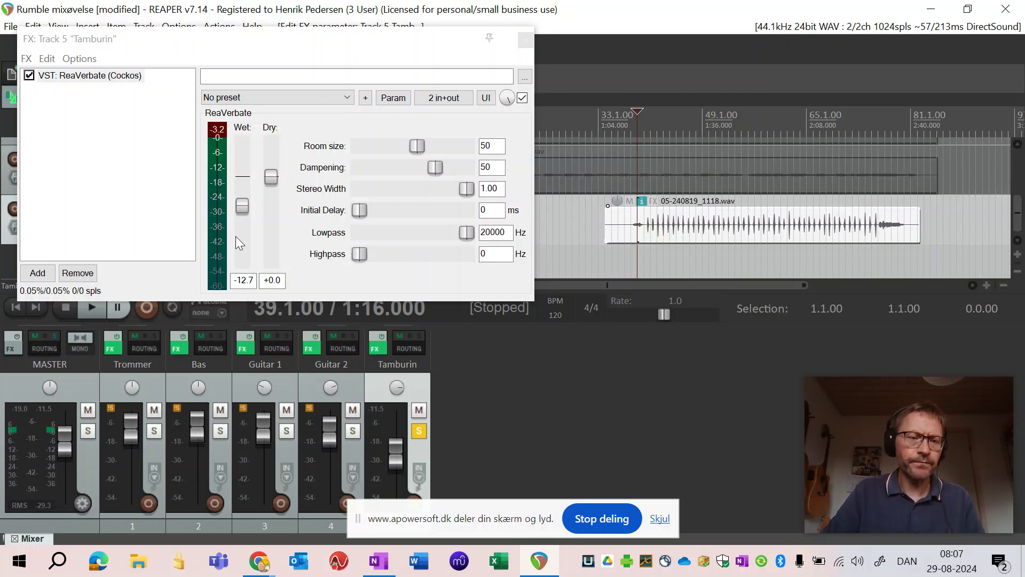
Try the "sink - dark corridor" preset on the playing tambourine with a wet level of -8.4, and reset ReaVerbate to factory default
{"action": "left_click", "coordinate": [346, 99]}
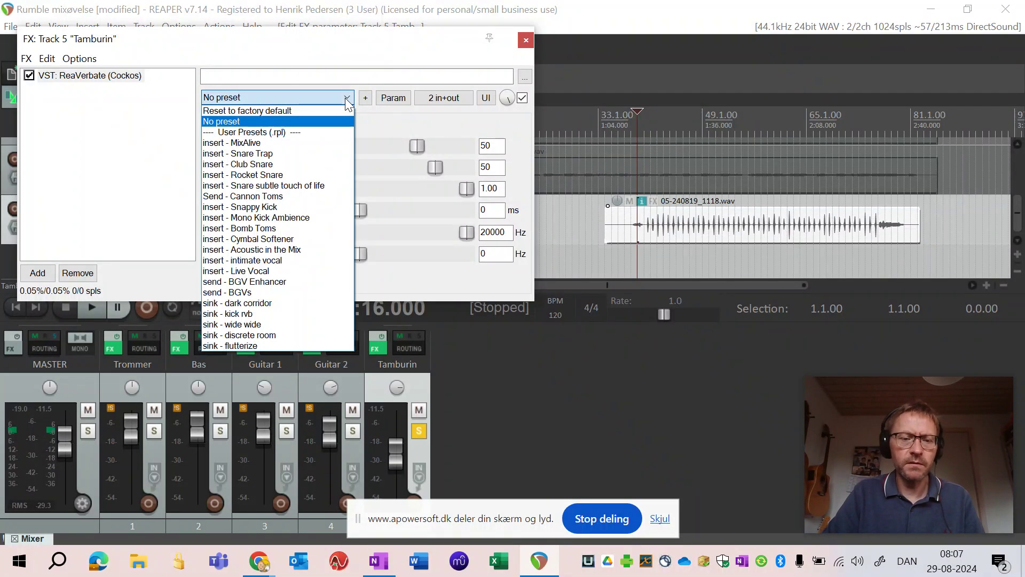
{"action": "left_click", "coordinate": [305, 303]}
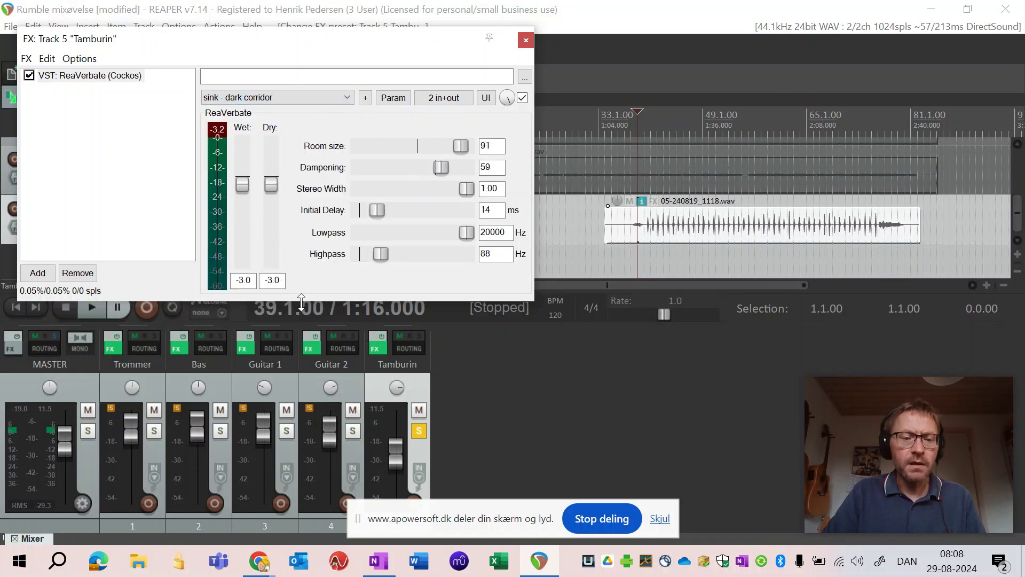
{"action": "left_click", "coordinate": [89, 310]}
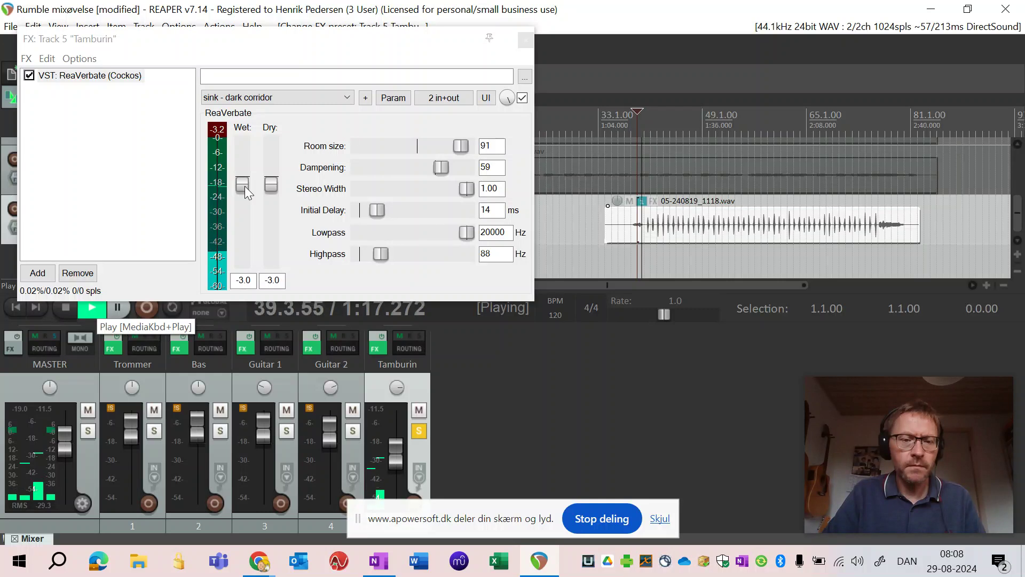
{"action": "mouse_move", "coordinate": [244, 186]}
{"action": "left_mouse_down"}
{"action": "mouse_move", "coordinate": [242, 175]}
{"action": "mouse_move", "coordinate": [254, 197]}
{"action": "left_mouse_up"}
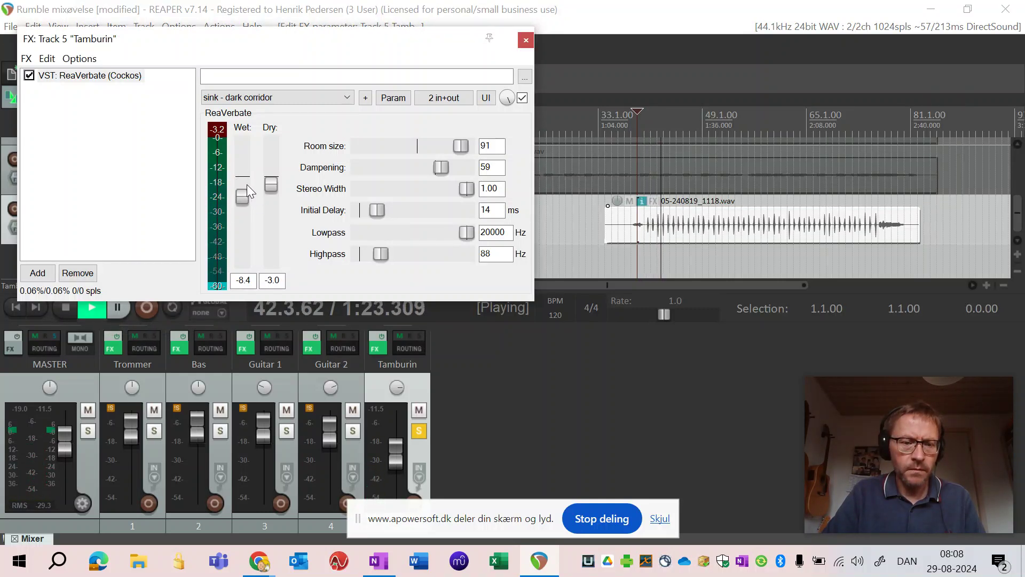
{"action": "left_click", "coordinate": [68, 310]}
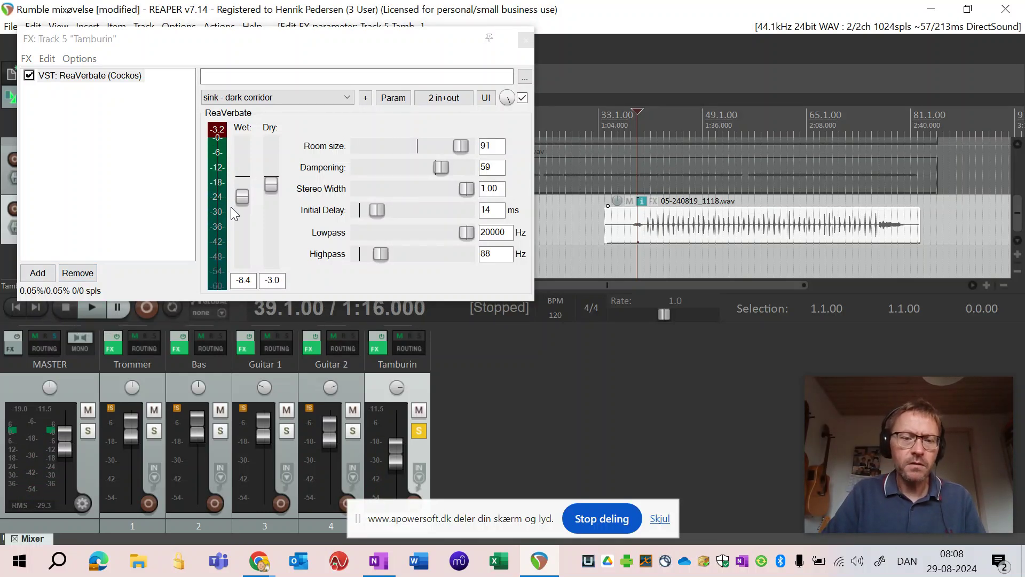
{"action": "left_click", "coordinate": [348, 97]}
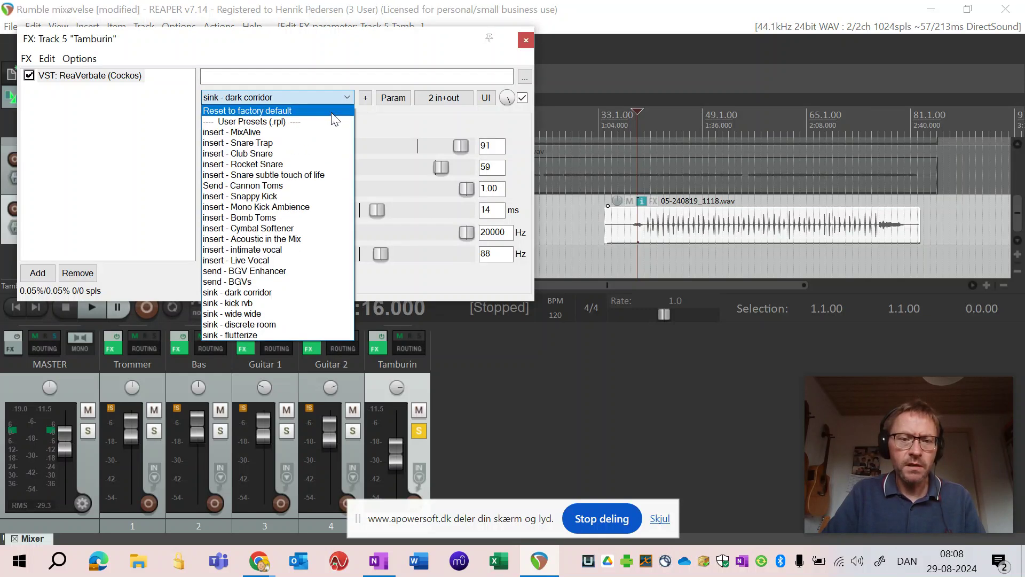
{"action": "left_click", "coordinate": [332, 111]}
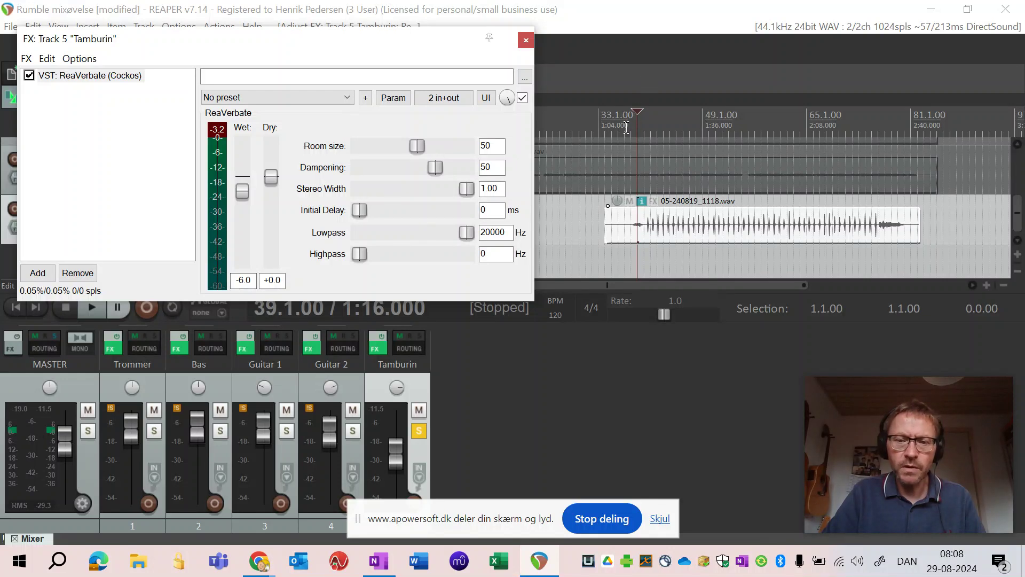
Make a time selection from 43.1.00 to 68.1.00, enable repeat and play the tambourine from near the selection's start
{"action": "left_click_drag", "start_coordinate": [626, 127], "coordinate": [825, 131]}
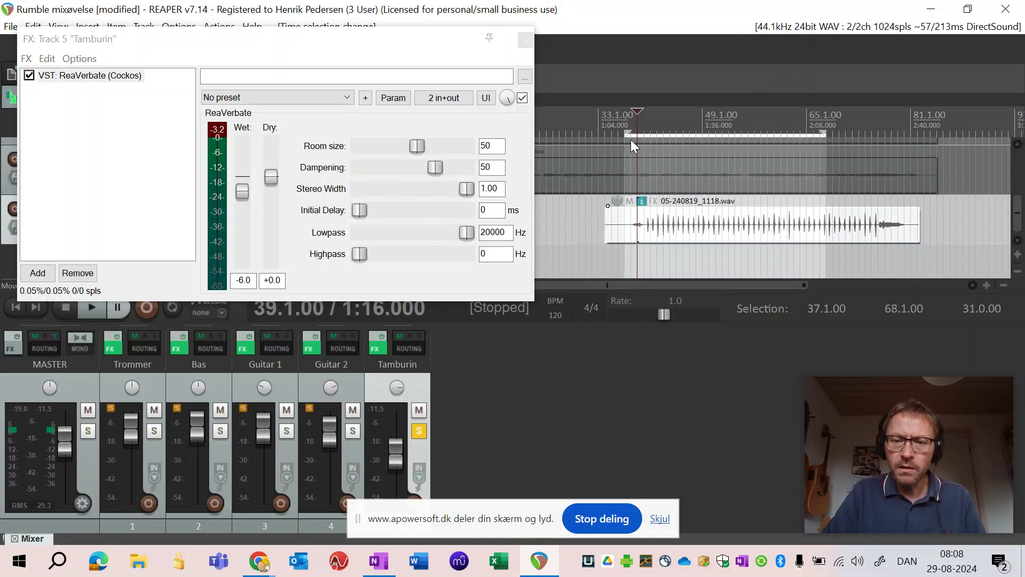
{"action": "left_click_drag", "start_coordinate": [632, 145], "coordinate": [666, 137]}
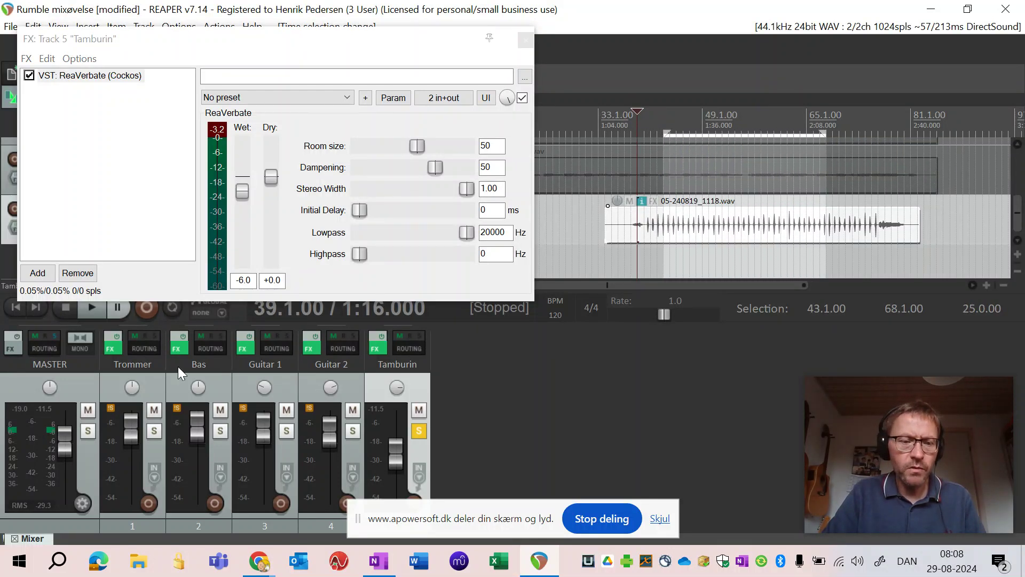
{"action": "left_click", "coordinate": [172, 308]}
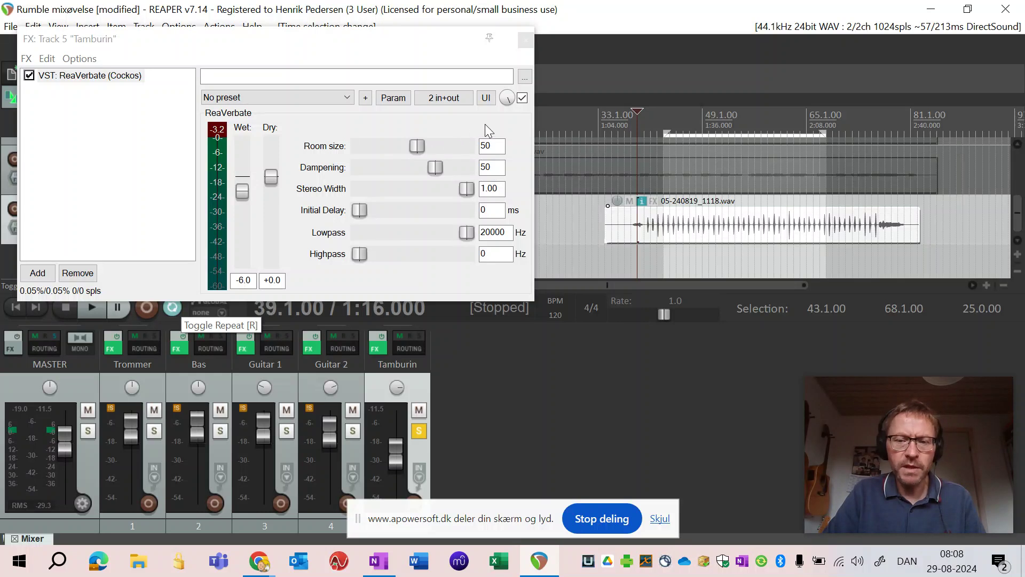
{"action": "left_click", "coordinate": [92, 308]}
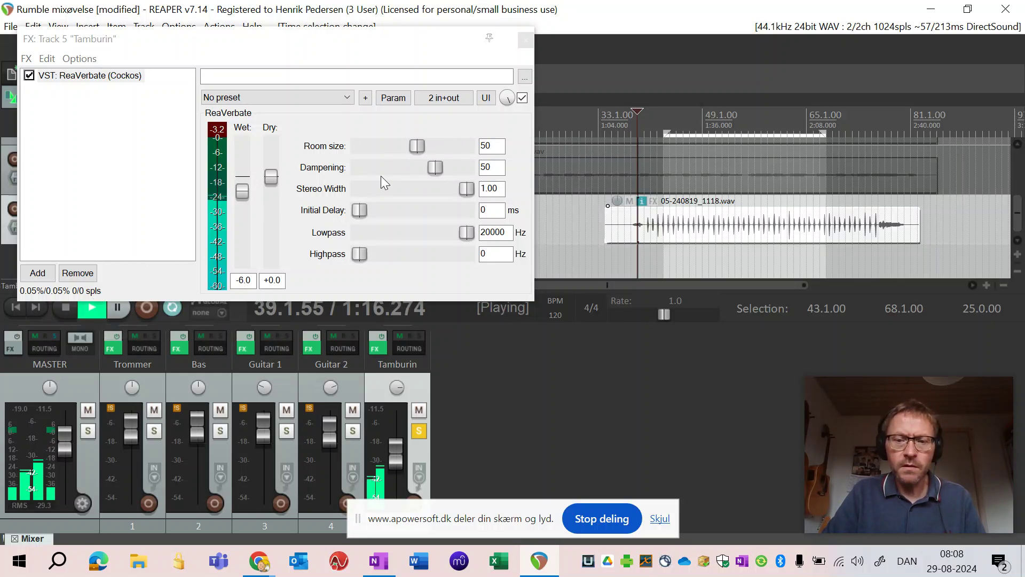
{"action": "left_click", "coordinate": [670, 123]}
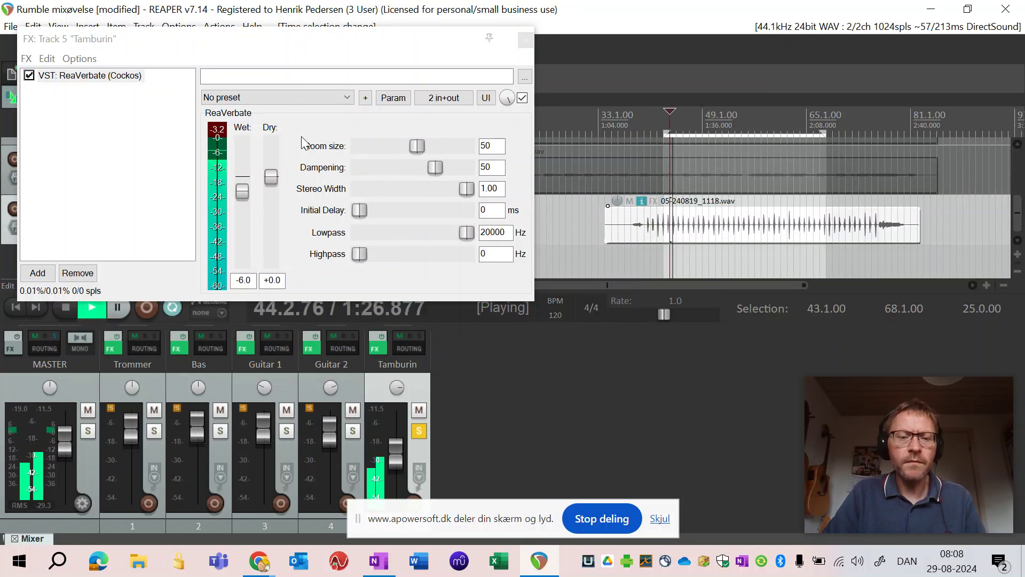
Try ReaVerbate room sizes of 32, 95 and 67 during playback, and raise the dampening before resetting it to 50
{"action": "left_click_drag", "start_coordinate": [418, 144], "coordinate": [380, 154]}
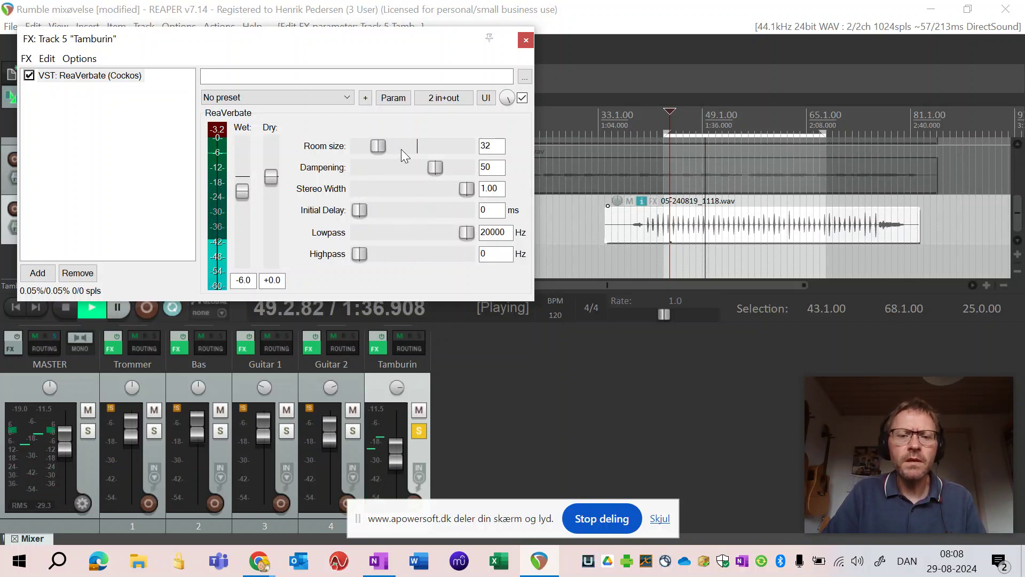
{"action": "left_click_drag", "start_coordinate": [438, 167], "coordinate": [457, 174]}
{"action": "double_click", "coordinate": [455, 168]}
{"action": "left_click_drag", "start_coordinate": [378, 149], "coordinate": [463, 151]}
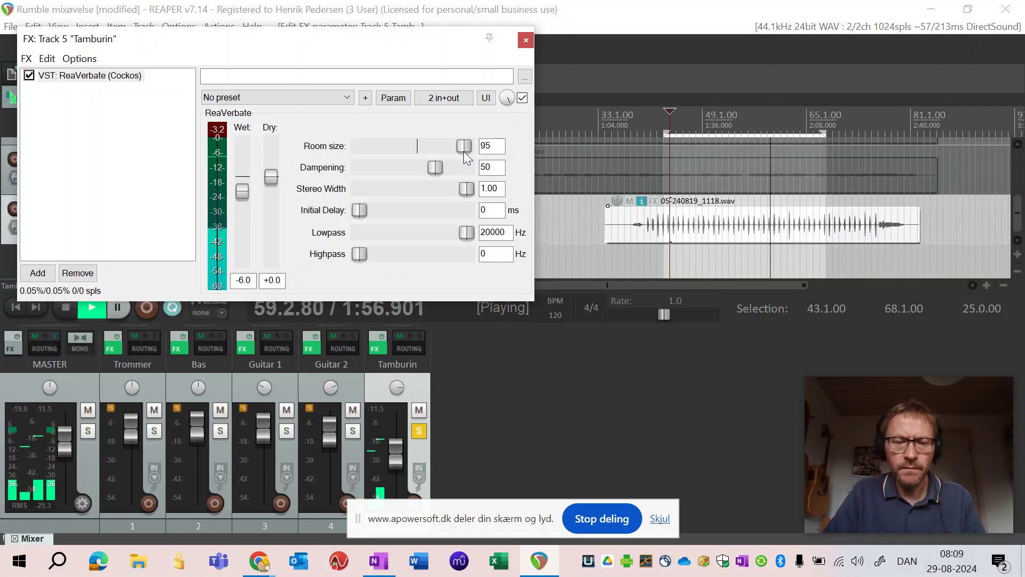
{"action": "left_click_drag", "start_coordinate": [465, 149], "coordinate": [441, 149]}
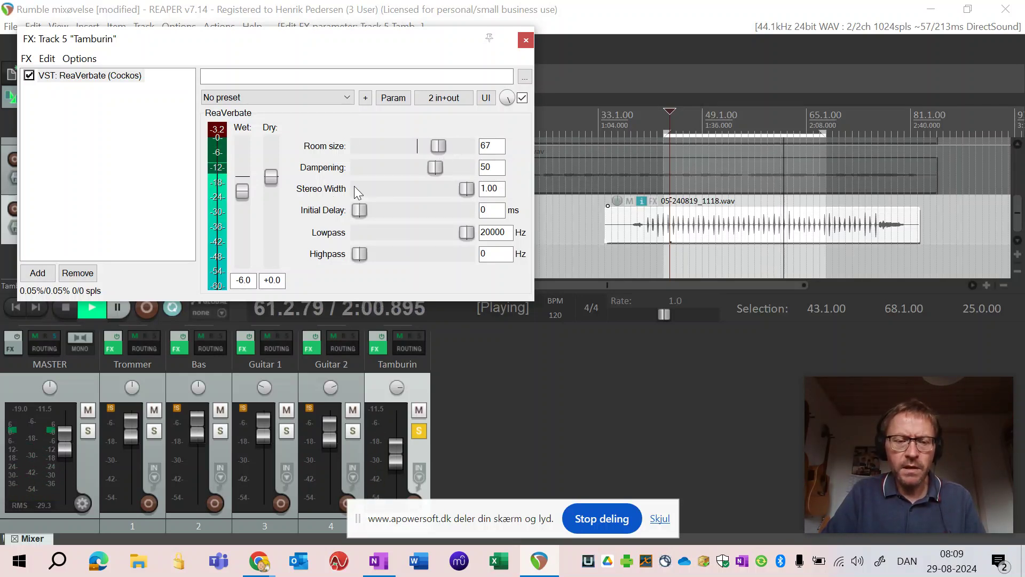
Try ReaVerbate stereo widths of 0.00 and -1.00 during playback, and return the stereo width to 1.00
{"action": "left_click_drag", "start_coordinate": [466, 191], "coordinate": [412, 194]}
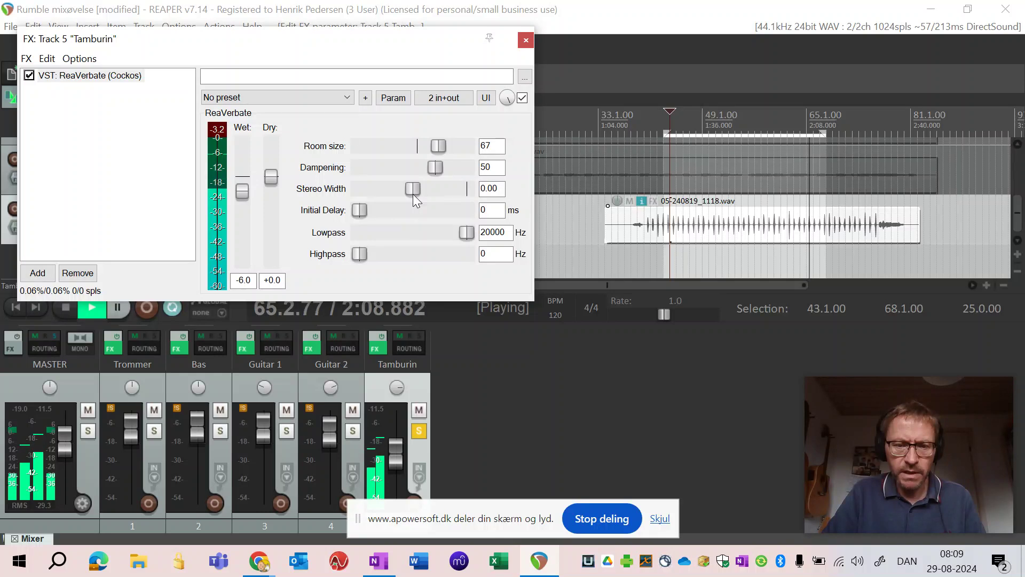
{"action": "left_click_drag", "start_coordinate": [412, 193], "coordinate": [334, 198]}
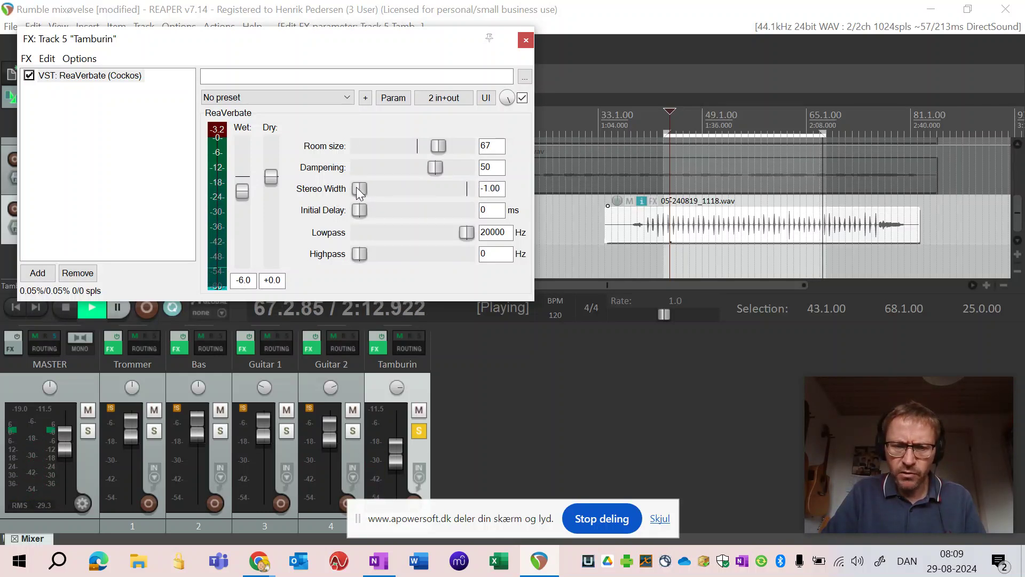
{"action": "left_click_drag", "start_coordinate": [358, 187], "coordinate": [473, 190]}
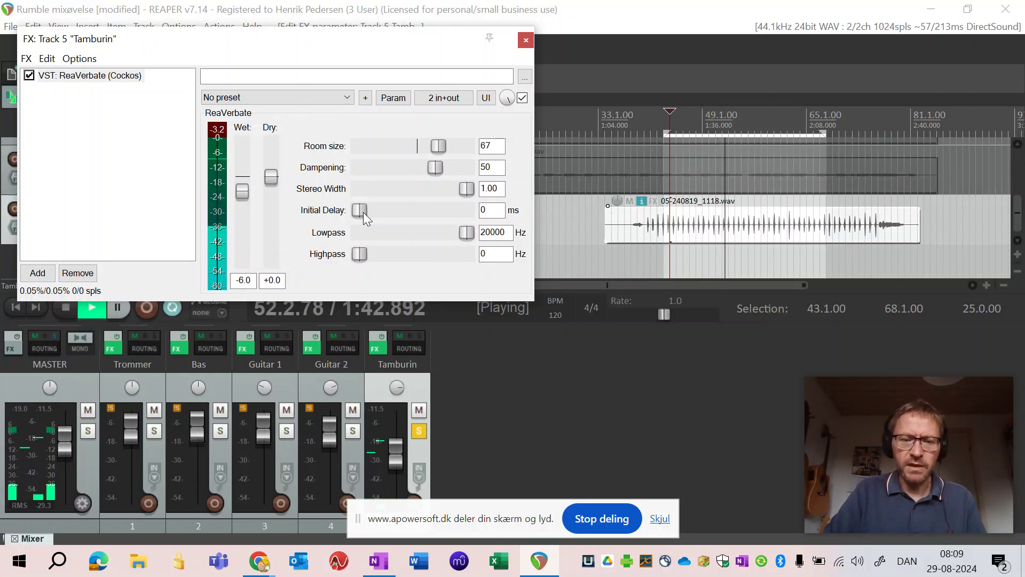
Set ReaVerbate's room size to 81 and raise the initial delay to 21 ms and on to 50 ms
{"action": "left_click_drag", "start_coordinate": [361, 213], "coordinate": [383, 216]}
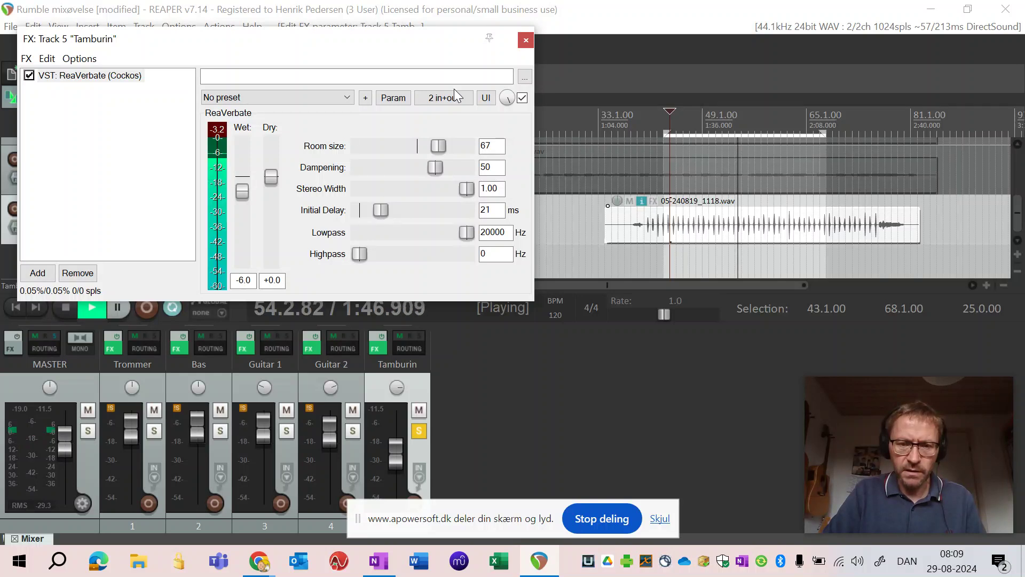
{"action": "left_click_drag", "start_coordinate": [443, 142], "coordinate": [456, 149]}
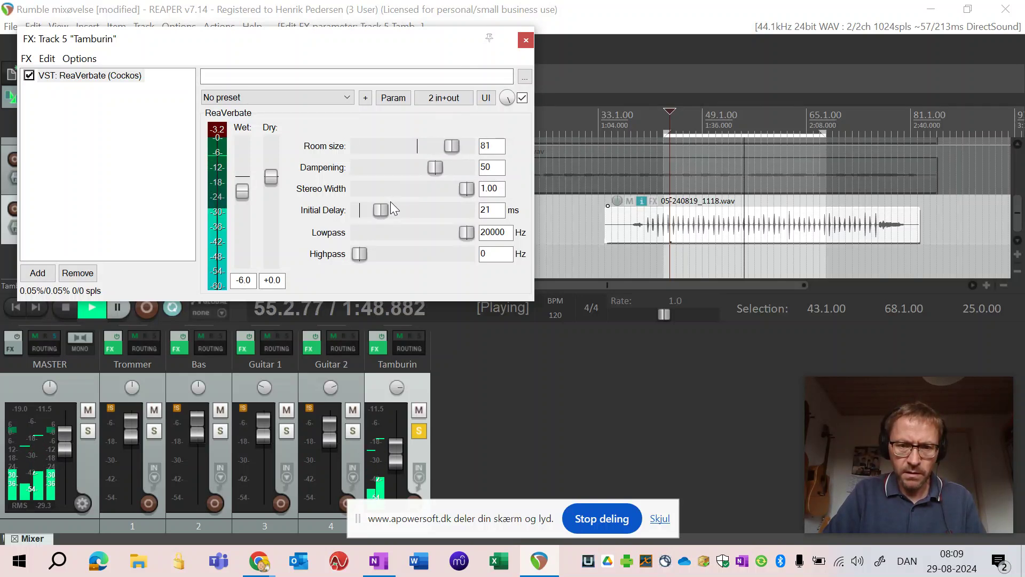
{"action": "mouse_move", "coordinate": [383, 210]}
{"action": "left_mouse_down"}
{"action": "mouse_move", "coordinate": [399, 211]}
{"action": "mouse_move", "coordinate": [391, 209]}
{"action": "left_mouse_up"}
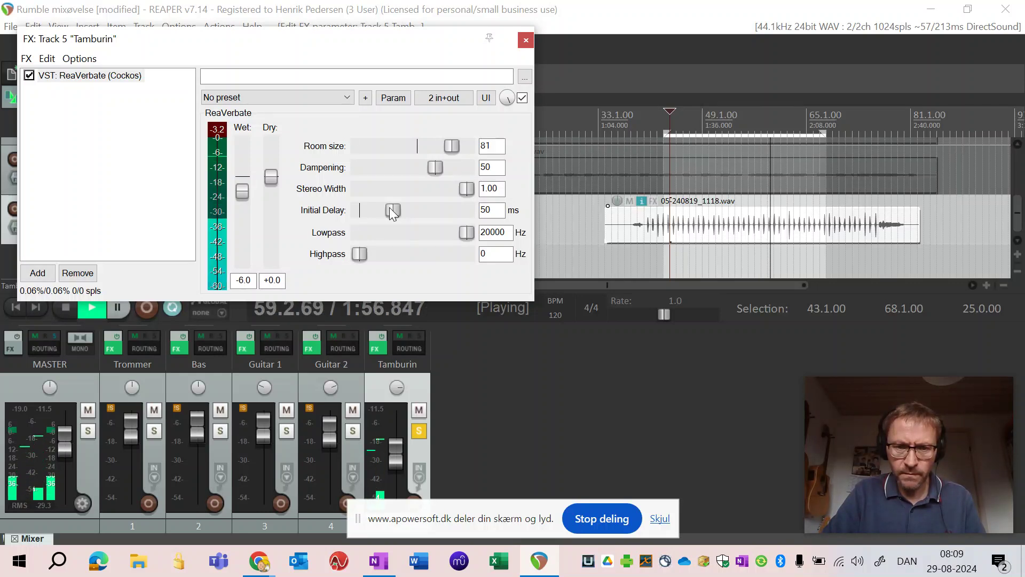
Set ReaVerbate's initial delay to 11 ms and its highpass to 113 Hz, and lower the lowpass to 10186 Hz and on to 7351 Hz
{"action": "left_click_drag", "start_coordinate": [392, 211], "coordinate": [375, 212]}
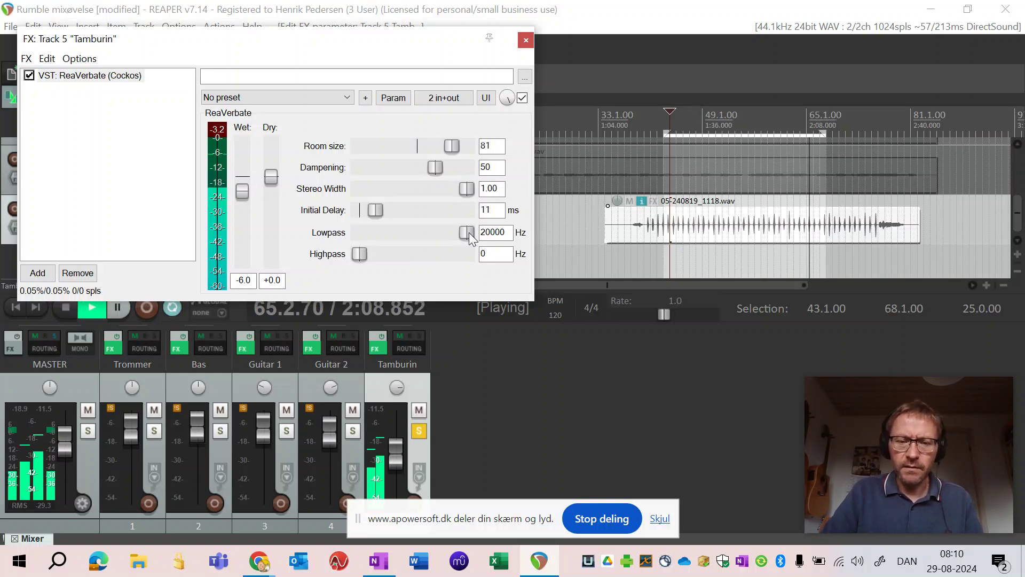
{"action": "left_click_drag", "start_coordinate": [469, 233], "coordinate": [451, 239]}
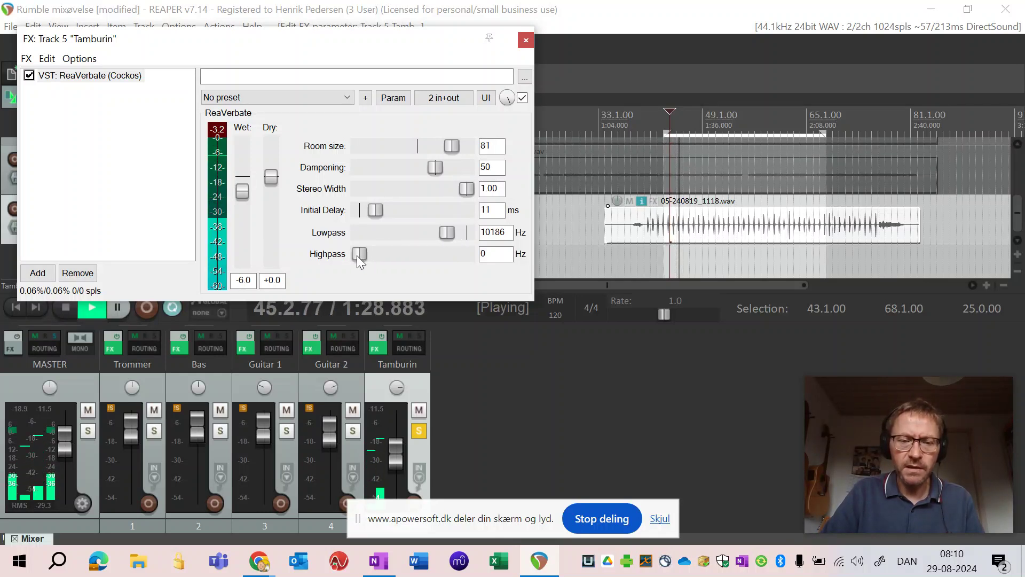
{"action": "left_click_drag", "start_coordinate": [356, 255], "coordinate": [380, 257]}
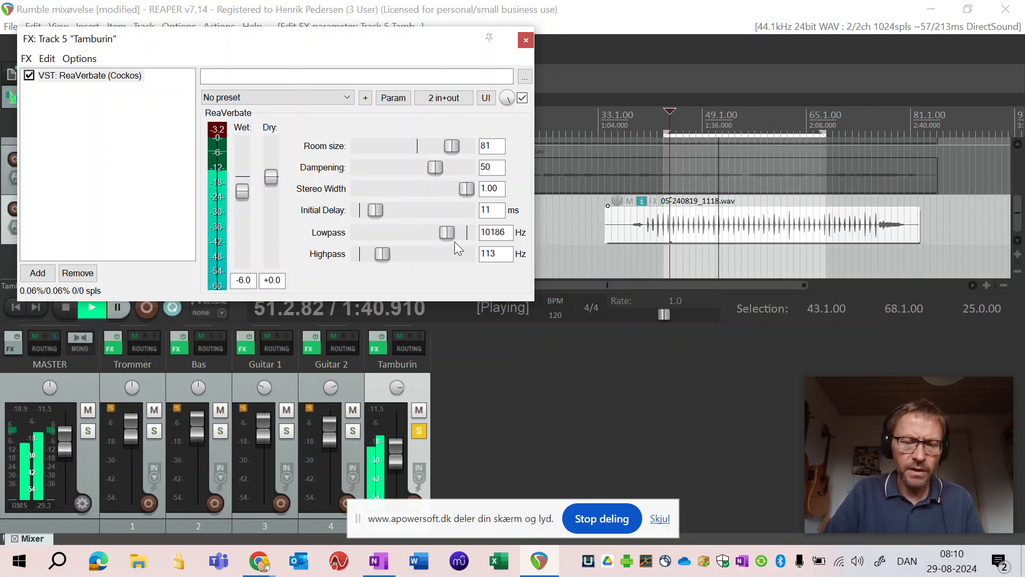
{"action": "left_click_drag", "start_coordinate": [448, 236], "coordinate": [443, 236]}
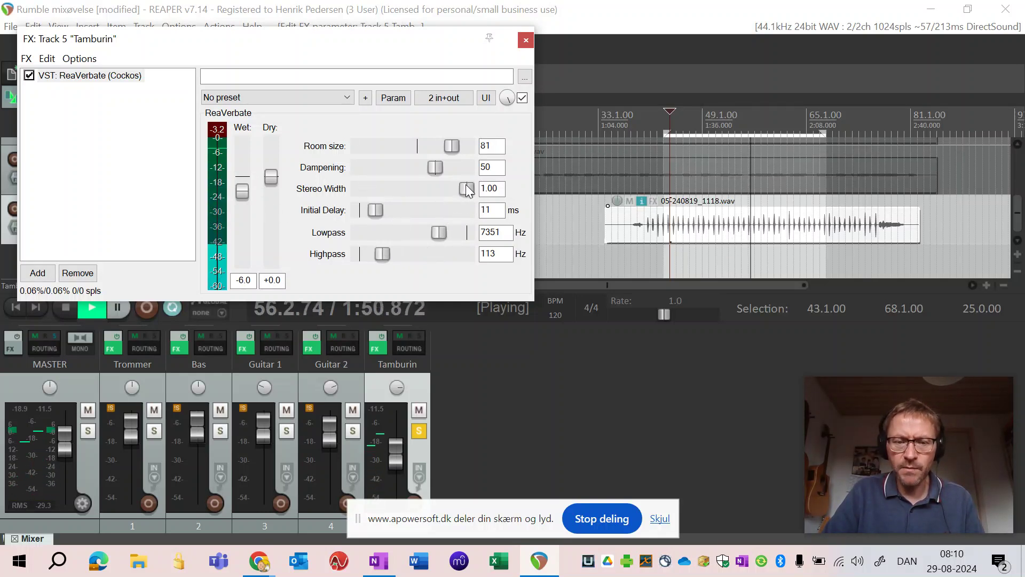
Narrow ReaVerbate's stereo width to 0.01, raise the highpass to 254 Hz and lower the lowpass to 4623 Hz
{"action": "left_click_drag", "start_coordinate": [466, 190], "coordinate": [413, 191]}
{"action": "left_click_drag", "start_coordinate": [381, 262], "coordinate": [392, 255]}
{"action": "left_click_drag", "start_coordinate": [454, 233], "coordinate": [435, 230]}
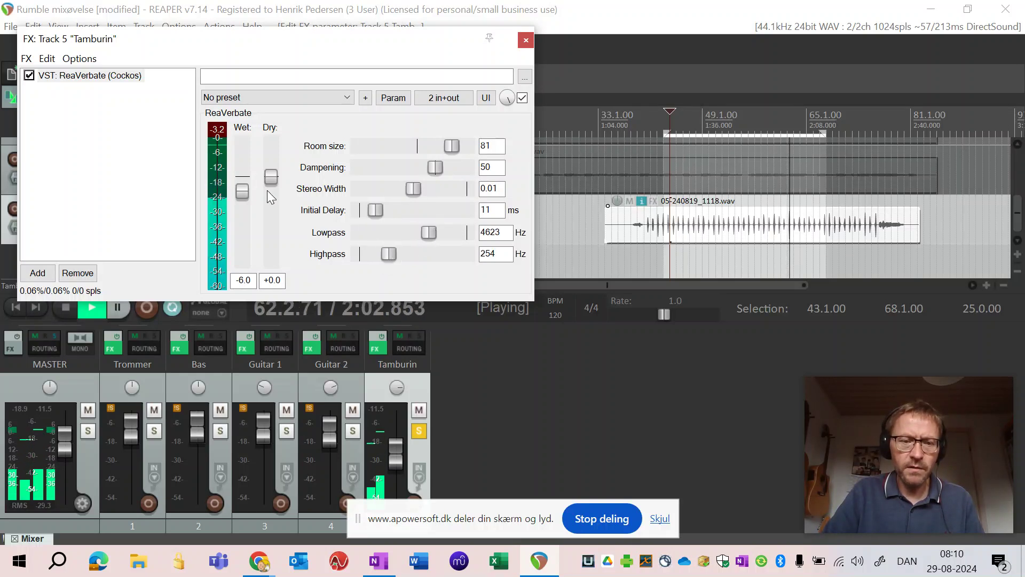
Set ReaVerbate's room size to 86 and wet level to -1.6, then stop playback and close the Tamburin effects window
{"action": "left_click_drag", "start_coordinate": [453, 145], "coordinate": [459, 147]}
{"action": "left_click_drag", "start_coordinate": [245, 187], "coordinate": [242, 183]}
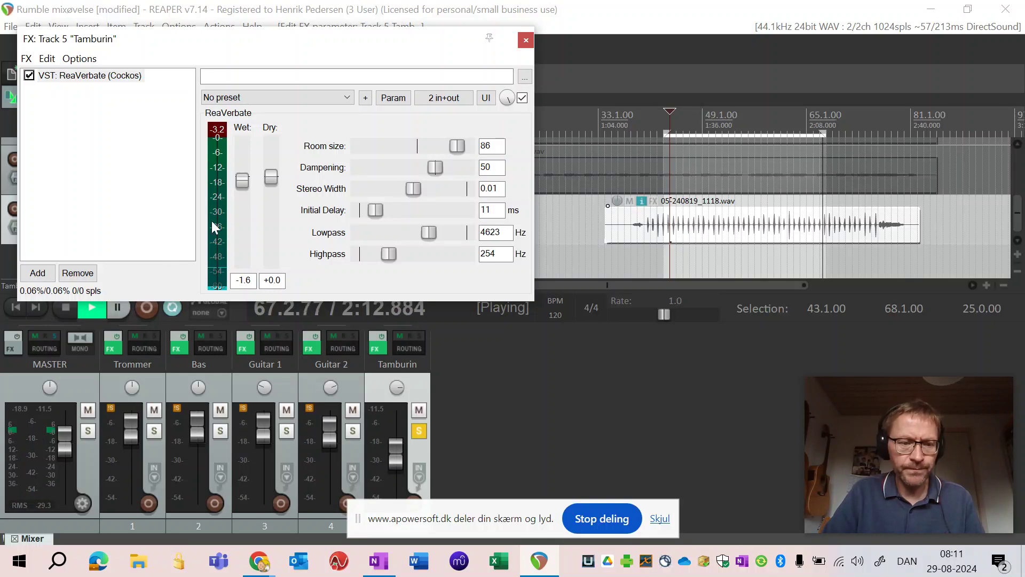
{"action": "key", "text": "space"}
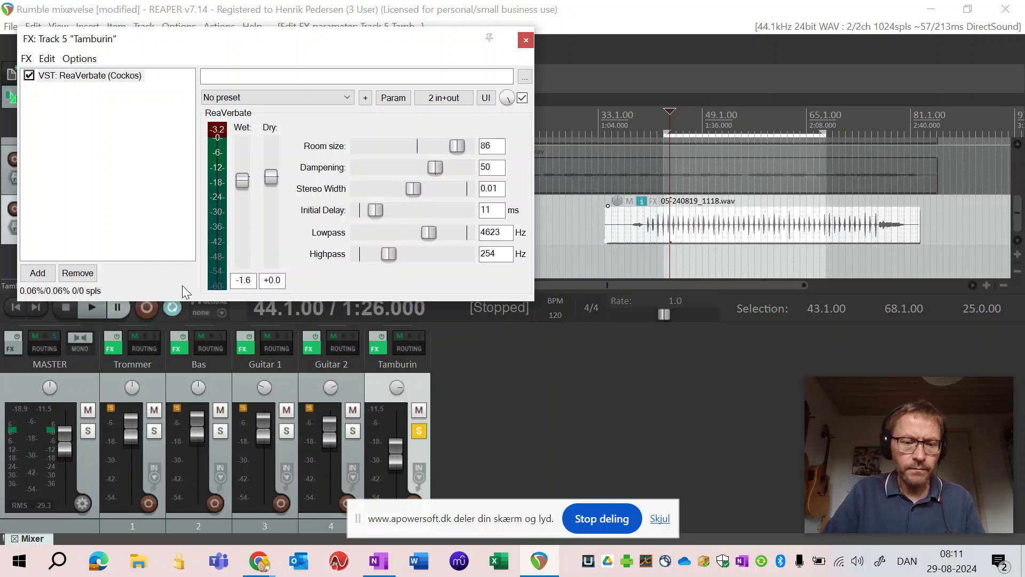
{"action": "left_click", "coordinate": [526, 40]}
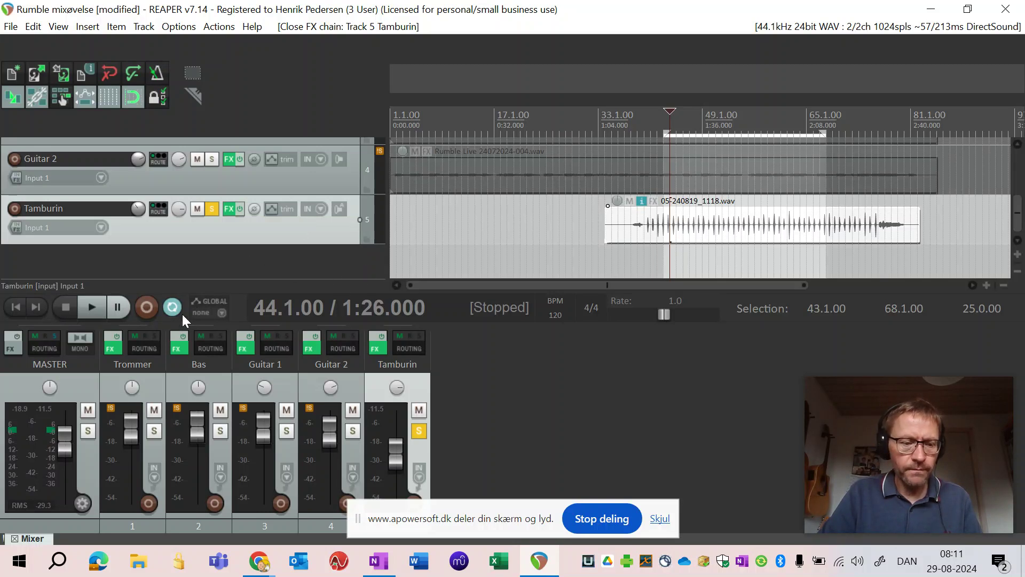
Add a new track below Tamburin and insert ReaVerbate on it
{"action": "double_click", "coordinate": [327, 255]}
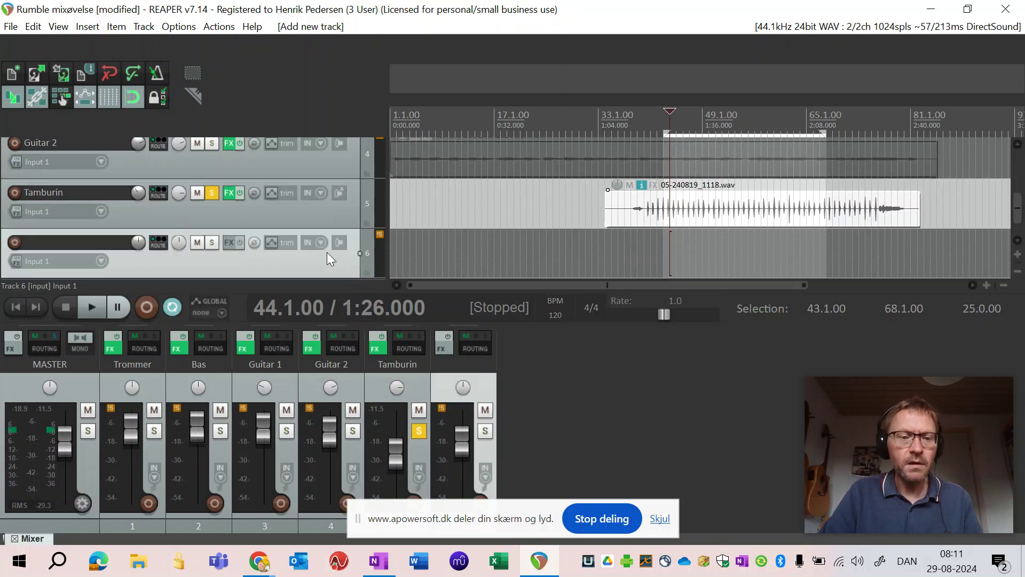
{"action": "left_click", "coordinate": [226, 243]}
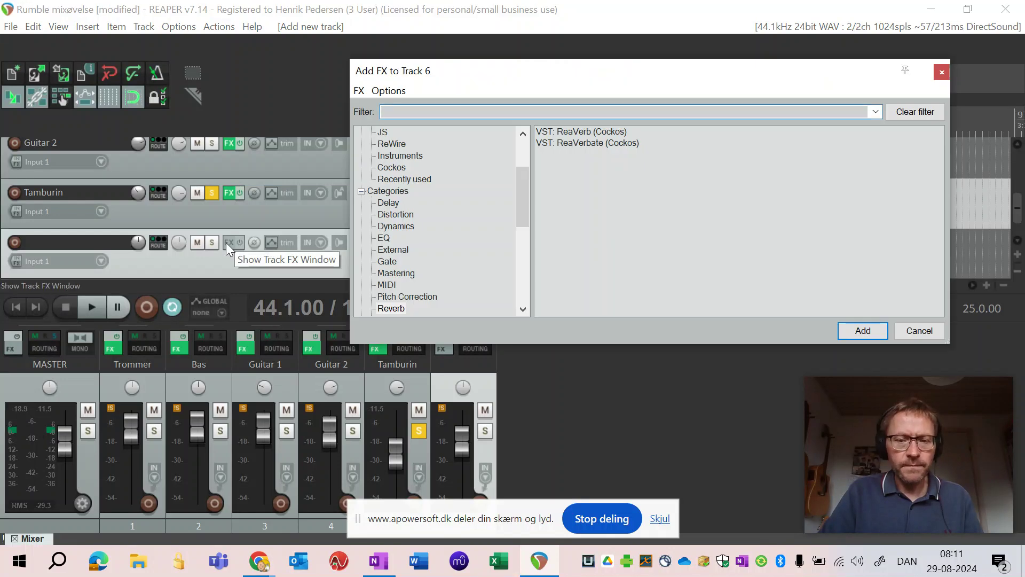
{"action": "double_click", "coordinate": [583, 146]}
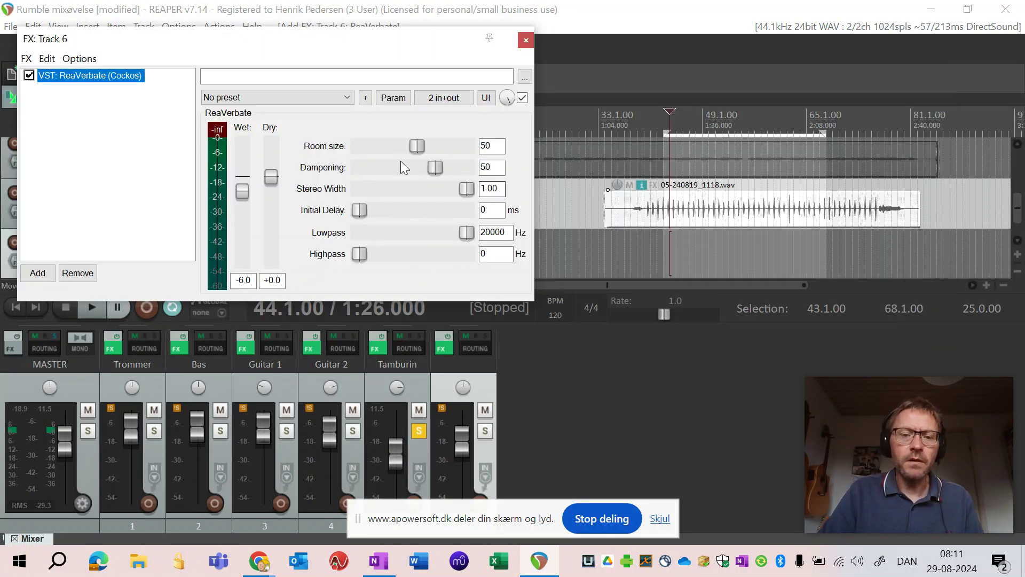
Load the "sink - dark corridor" preset in track 6's ReaVerbate, reset the wet level to 0.0 and close the effects window
{"action": "left_click", "coordinate": [325, 97]}
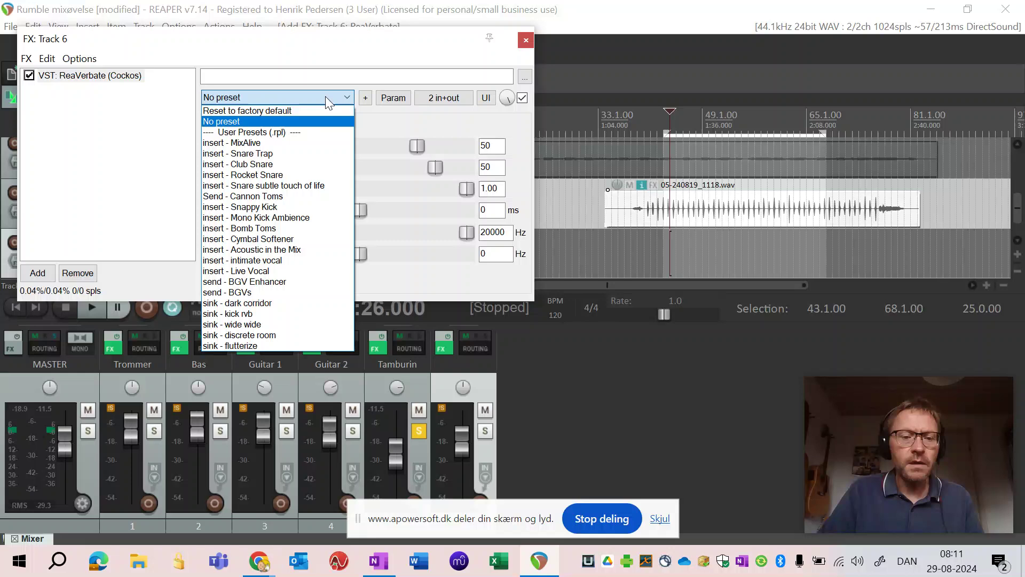
{"action": "left_click", "coordinate": [294, 303]}
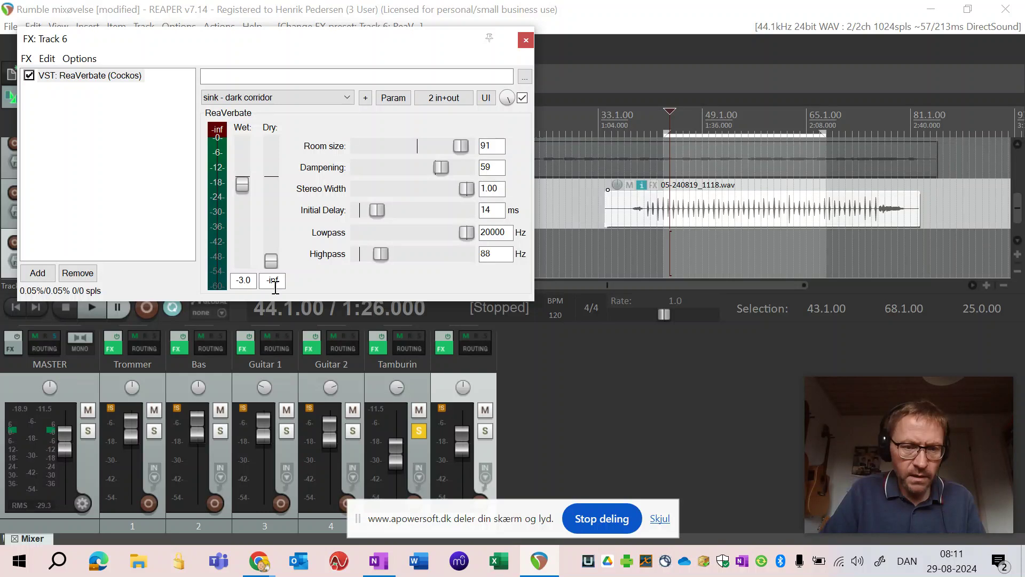
{"action": "double_click", "coordinate": [242, 184]}
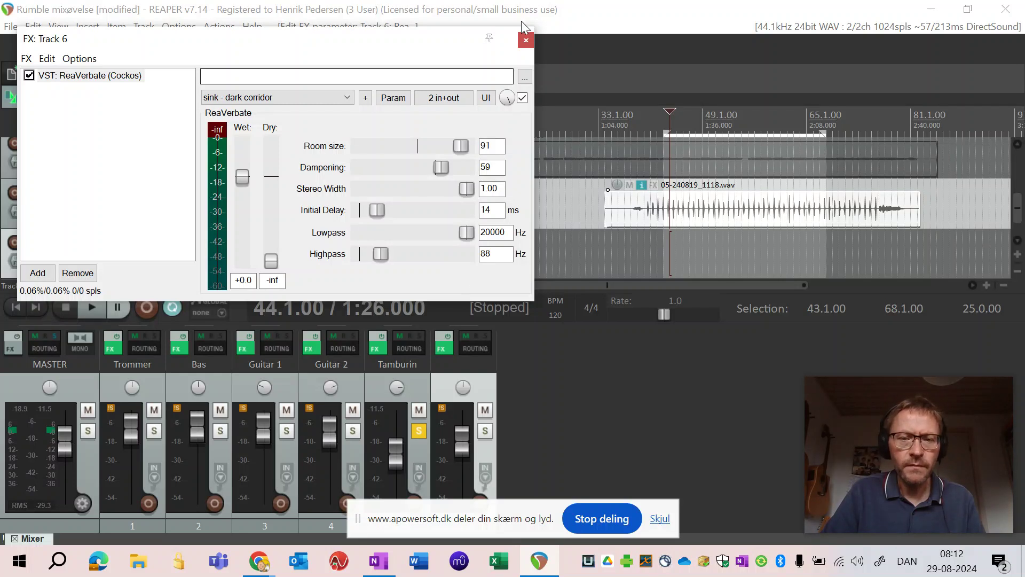
{"action": "left_click", "coordinate": [526, 41]}
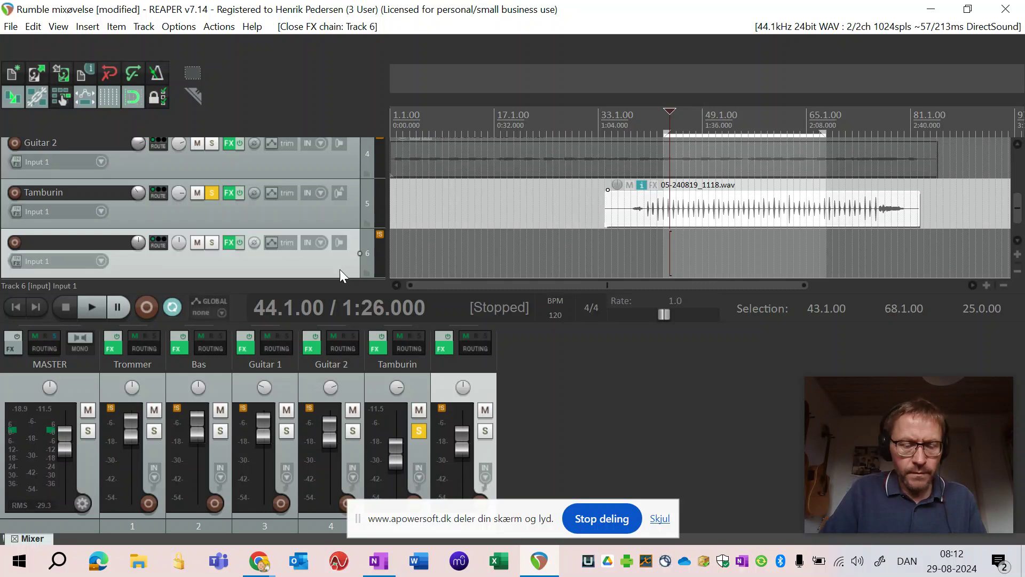
Name the new track 6 "Global rumklang"
{"action": "scroll", "coordinate": [328, 202], "scroll_direction": "up", "scroll_amount": 1}
{"action": "scroll", "coordinate": [327, 201], "scroll_direction": "down", "scroll_amount": 1}
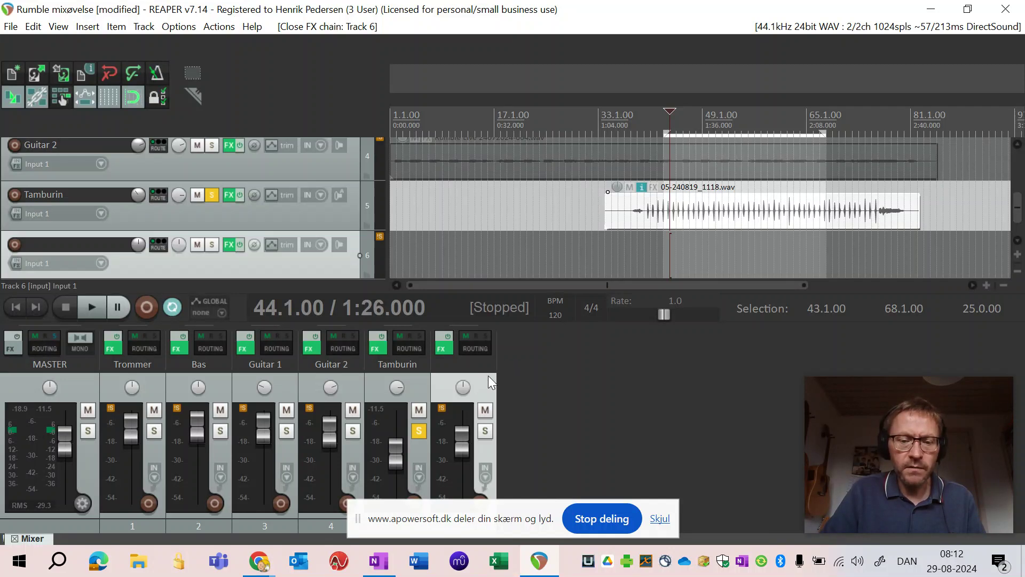
{"action": "double_click", "coordinate": [69, 246]}
{"action": "type", "text": "u"}
{"action": "key", "text": "BackSpace"}
{"action": "key", "text": "BackSpace"}
{"action": "type", "text": "Global "}
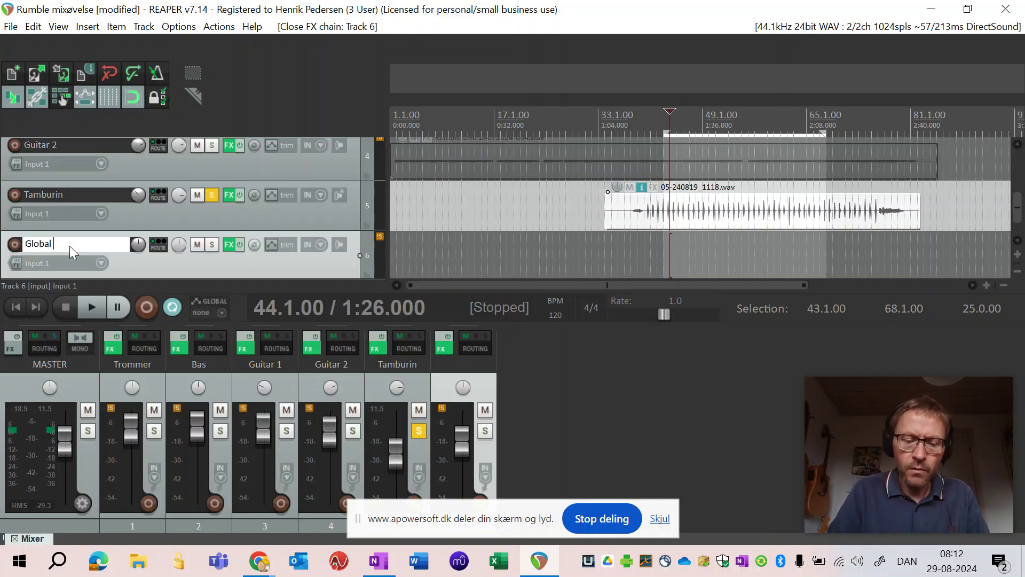
{"action": "type", "text": "rumklang"}
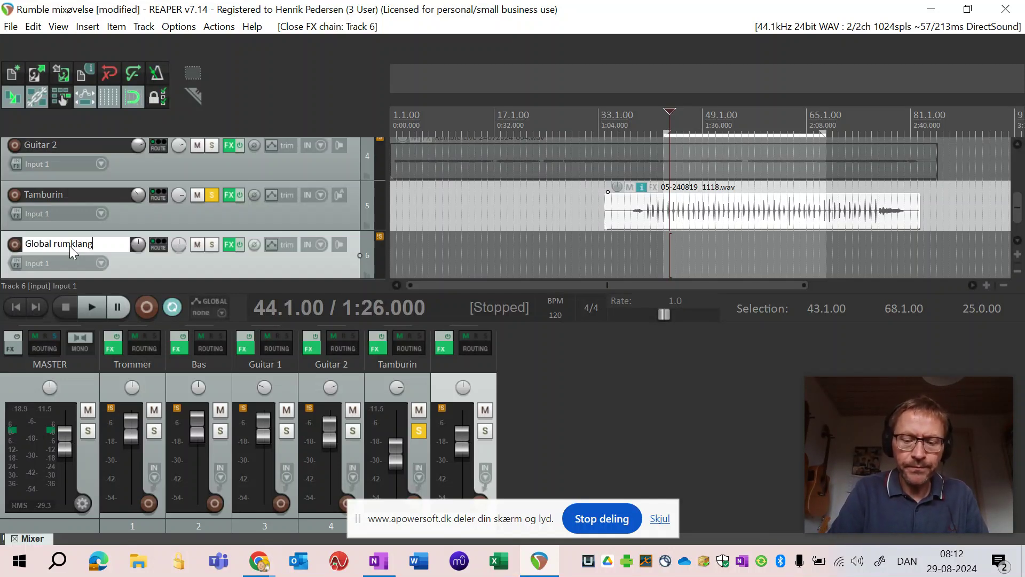
{"action": "key", "text": "Return"}
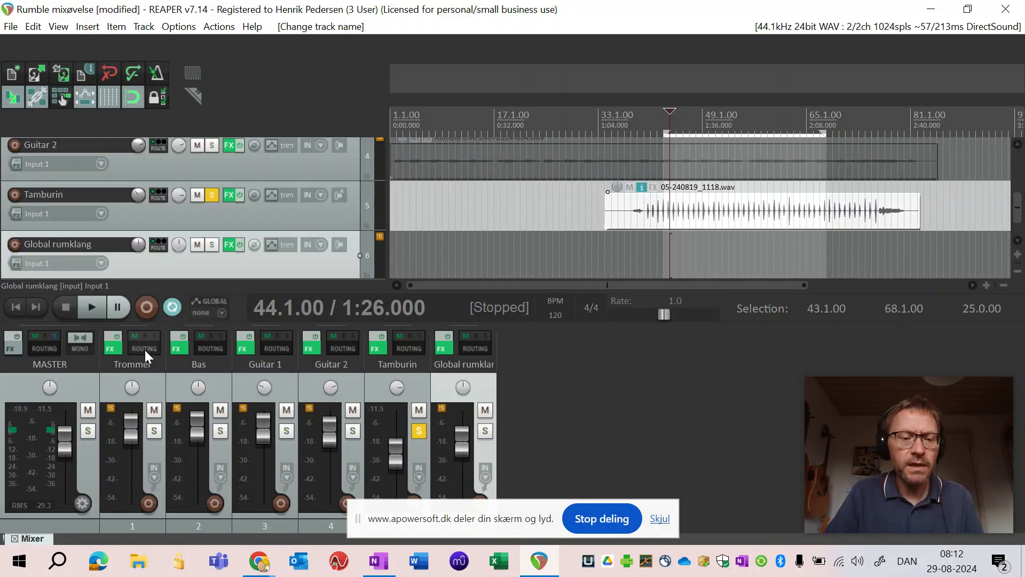
Create sends from Trommer and Bas to Global rumklang, each with its send volume at -inf
{"action": "left_click_drag", "start_coordinate": [145, 350], "coordinate": [472, 353]}
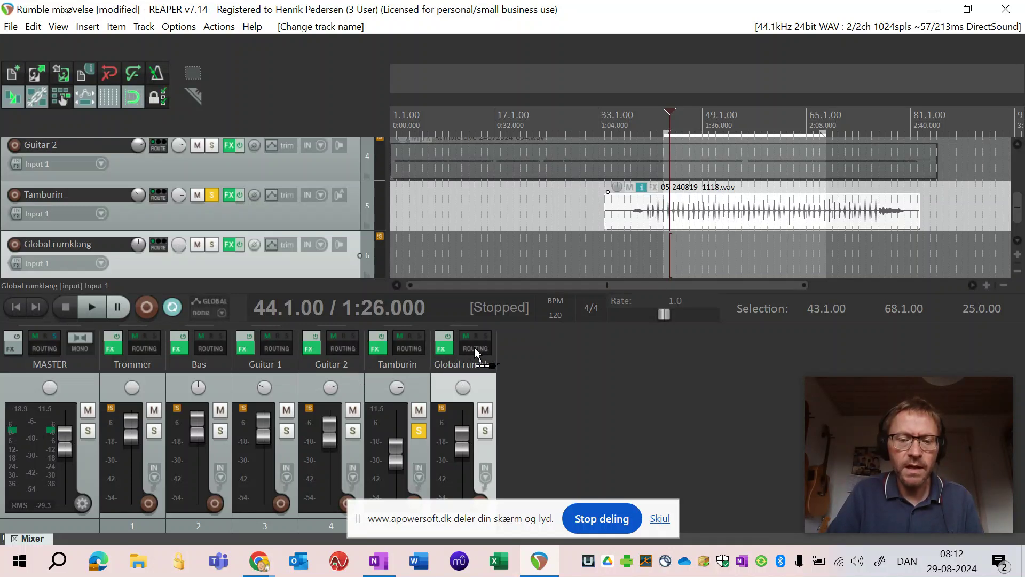
{"action": "left_click_drag", "start_coordinate": [475, 353], "coordinate": [476, 353]}
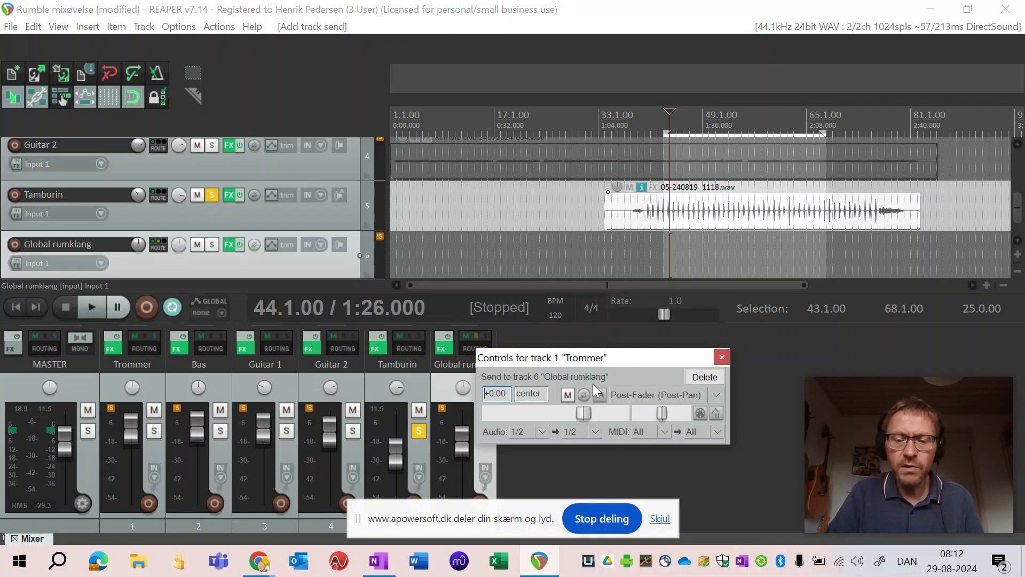
{"action": "left_click_drag", "start_coordinate": [585, 412], "coordinate": [457, 408]}
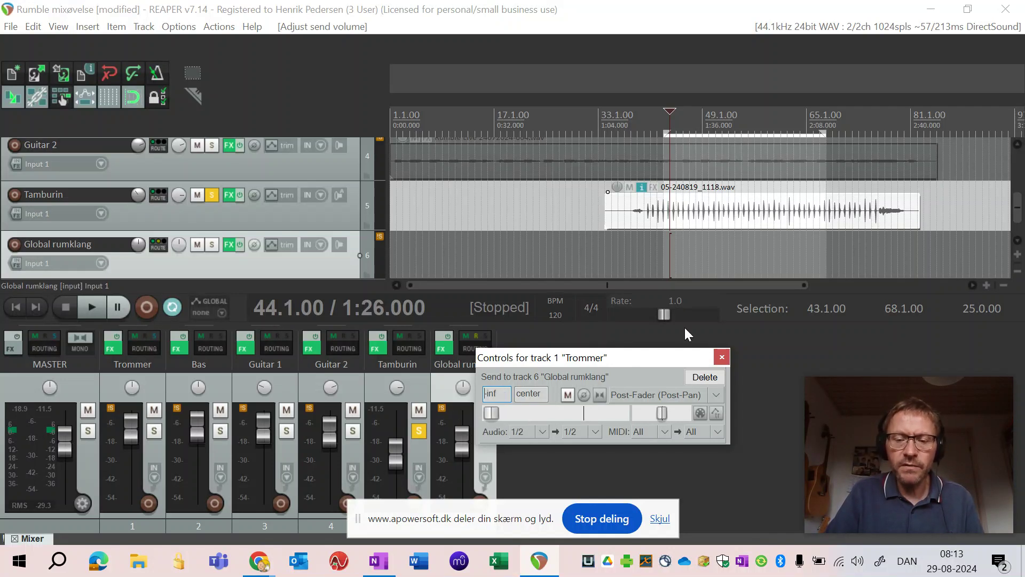
{"action": "left_click", "coordinate": [722, 357]}
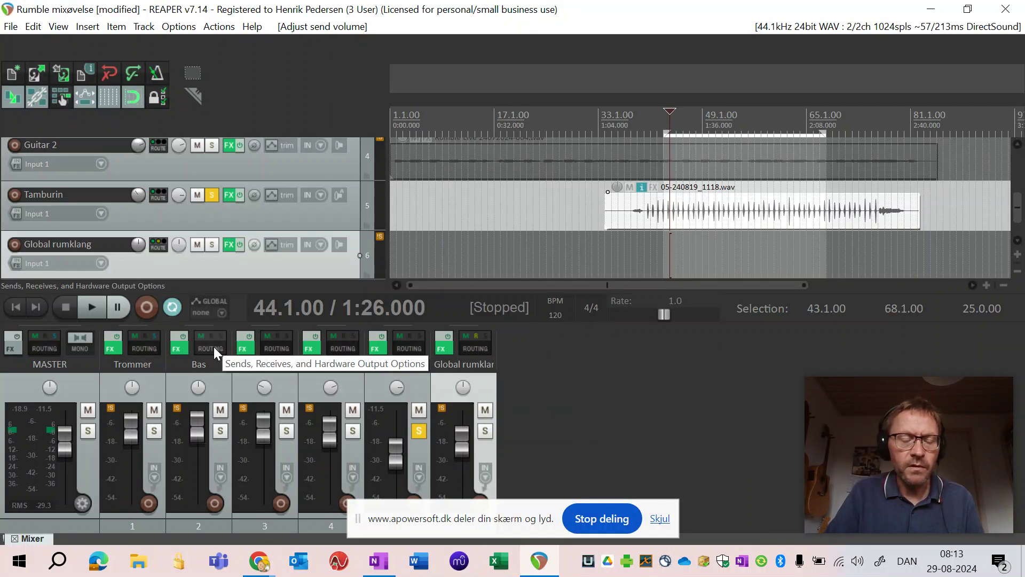
{"action": "left_click_drag", "start_coordinate": [479, 380], "coordinate": [480, 351]}
{"action": "left_click_drag", "start_coordinate": [589, 415], "coordinate": [479, 414]}
{"action": "left_click", "coordinate": [726, 356]}
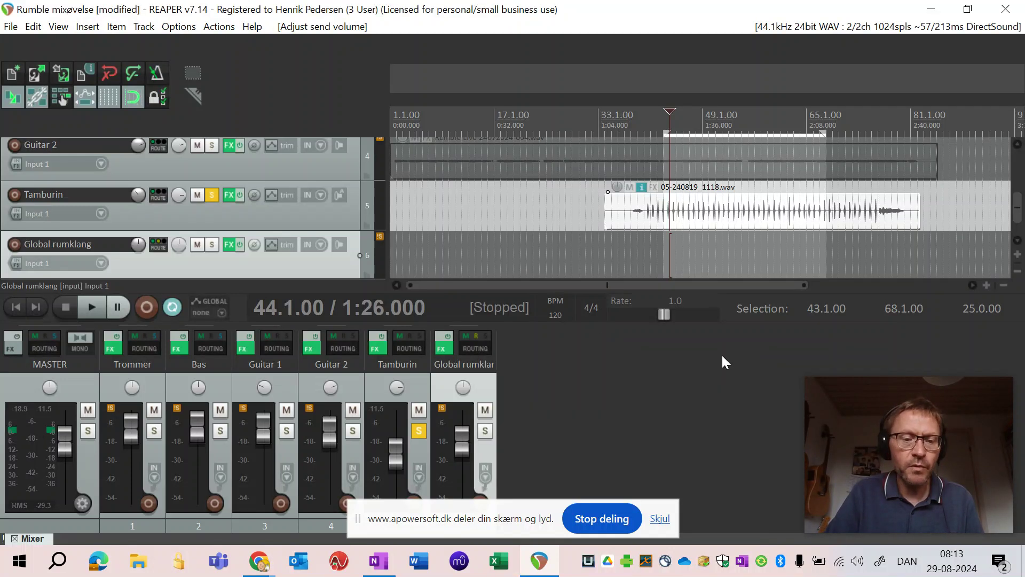
Create sends from Guitar 1 and Guitar 2 to Global rumklang, each with its send volume at -inf
{"action": "left_click_drag", "start_coordinate": [278, 348], "coordinate": [476, 350]}
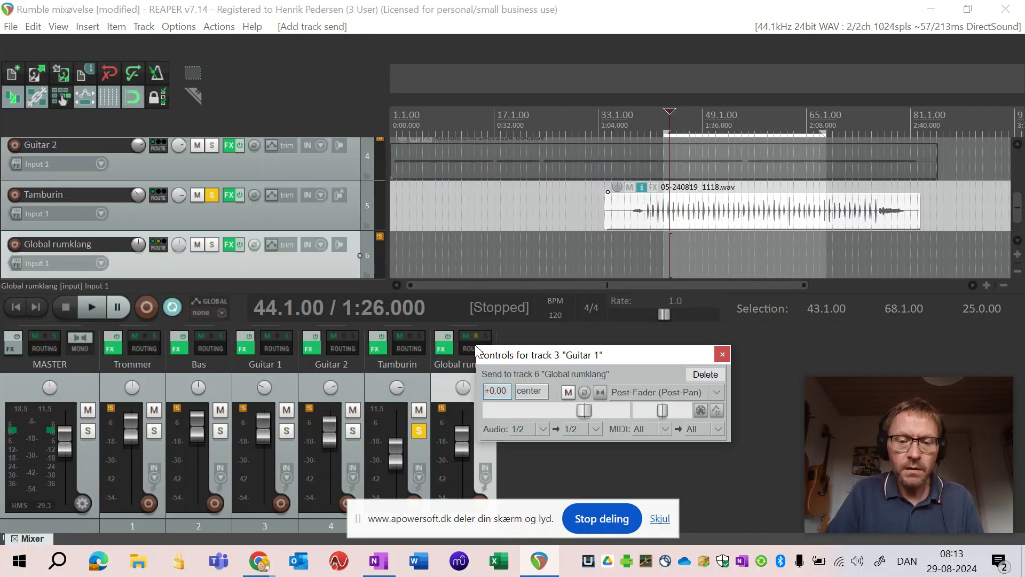
{"action": "left_click_drag", "start_coordinate": [578, 408], "coordinate": [489, 410]}
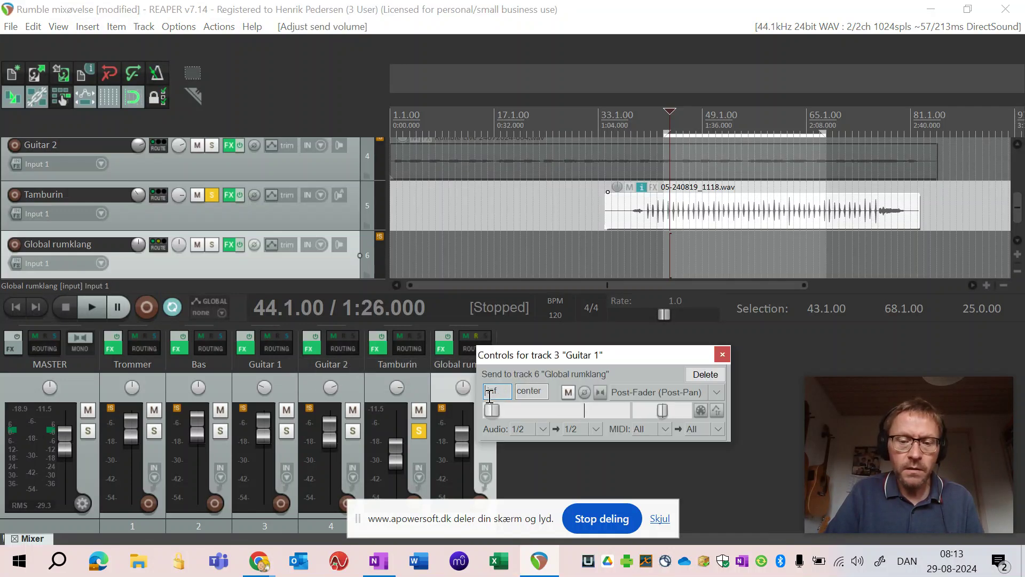
{"action": "left_click", "coordinate": [722, 354]}
{"action": "left_click_drag", "start_coordinate": [412, 368], "coordinate": [476, 350]}
{"action": "left_click_drag", "start_coordinate": [581, 412], "coordinate": [434, 412]}
{"action": "left_click", "coordinate": [715, 359]}
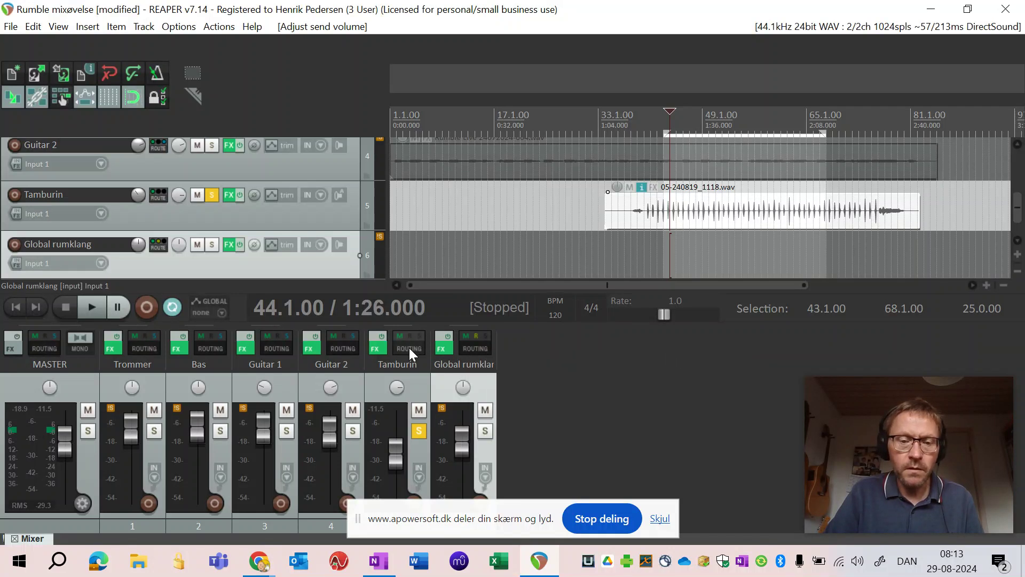
Create a send from Tamburin to Global rumklang with its send volume at -inf
{"action": "left_click_drag", "start_coordinate": [407, 350], "coordinate": [477, 351]}
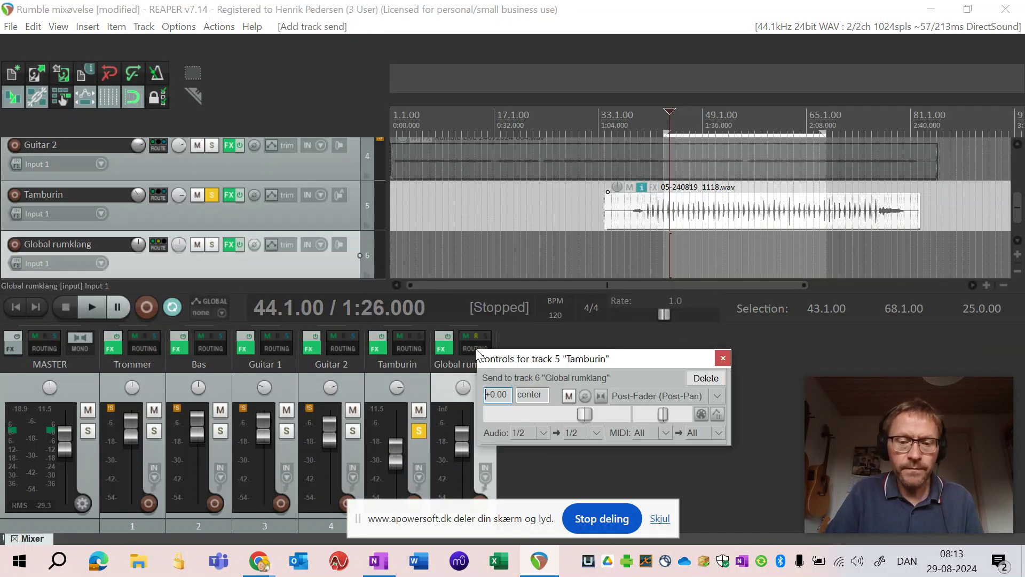
{"action": "left_click_drag", "start_coordinate": [585, 414], "coordinate": [470, 414]}
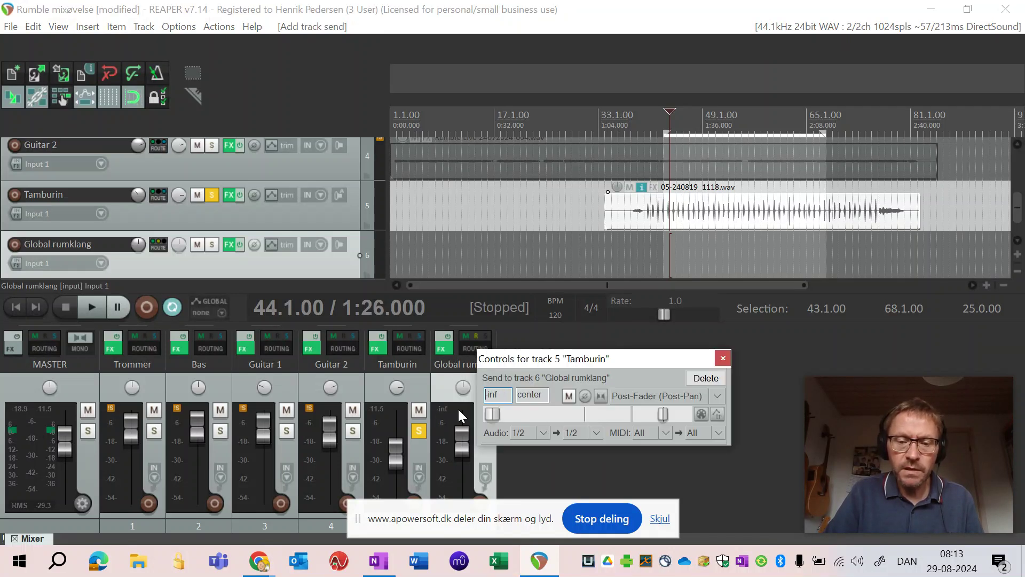
{"action": "left_click", "coordinate": [721, 356]}
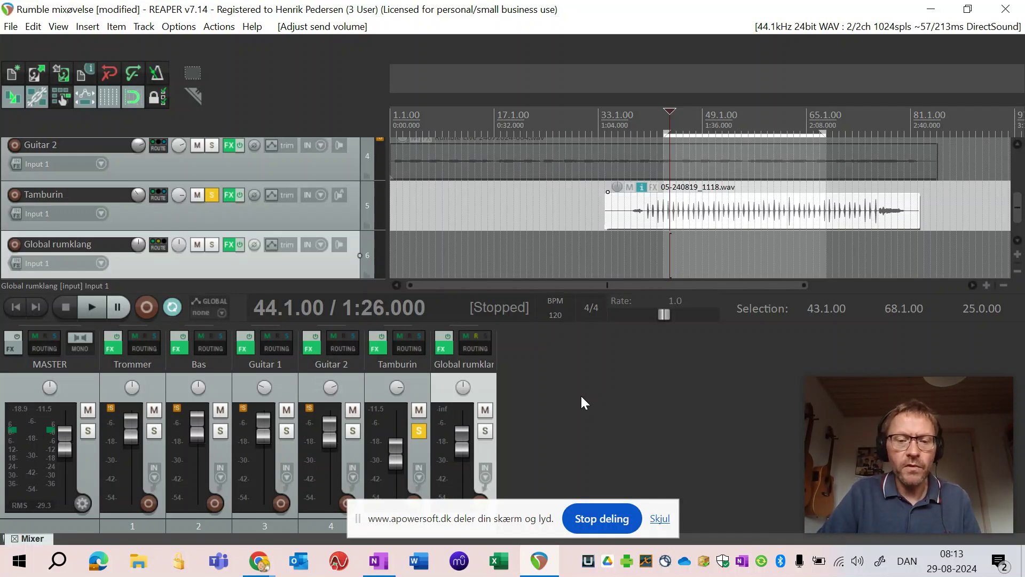
View the receives in Global rumklang's routing window, and switch the solo from Tamburin to Trommer
{"action": "left_click", "coordinate": [480, 347]}
{"action": "left_click_drag", "start_coordinate": [751, 113], "coordinate": [544, 45]}
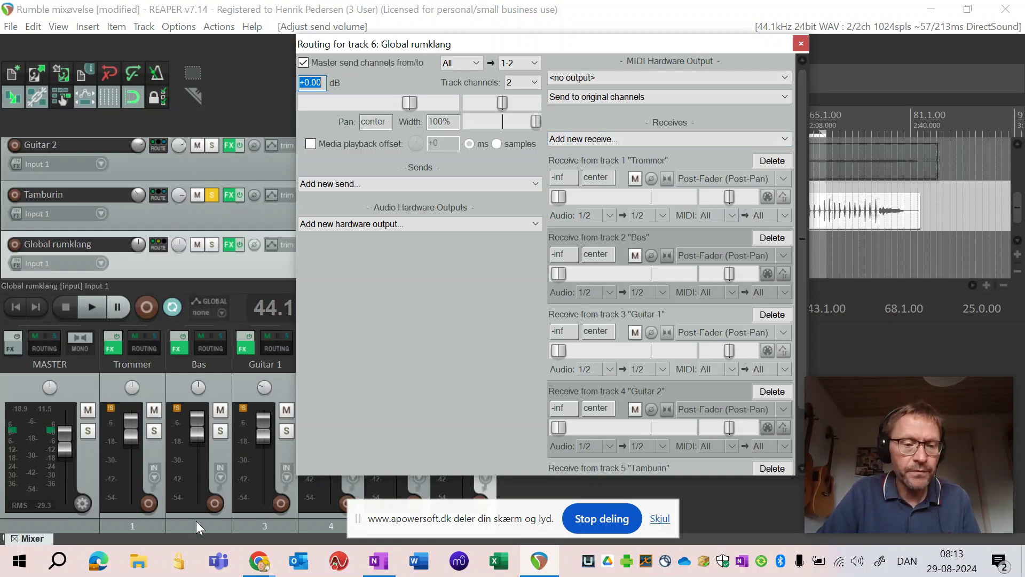
{"action": "left_click", "coordinate": [213, 195]}
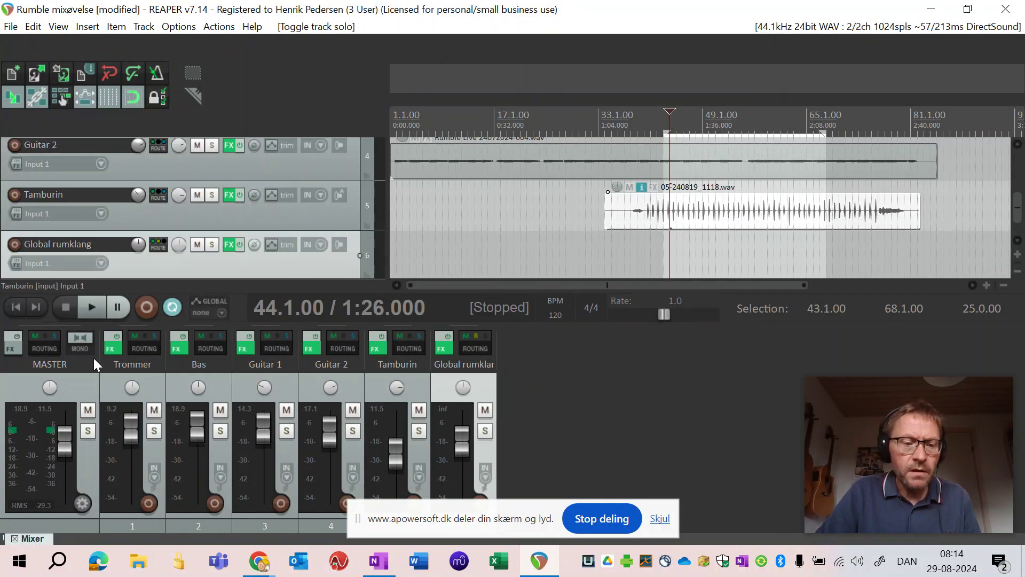
{"action": "left_click", "coordinate": [155, 431]}
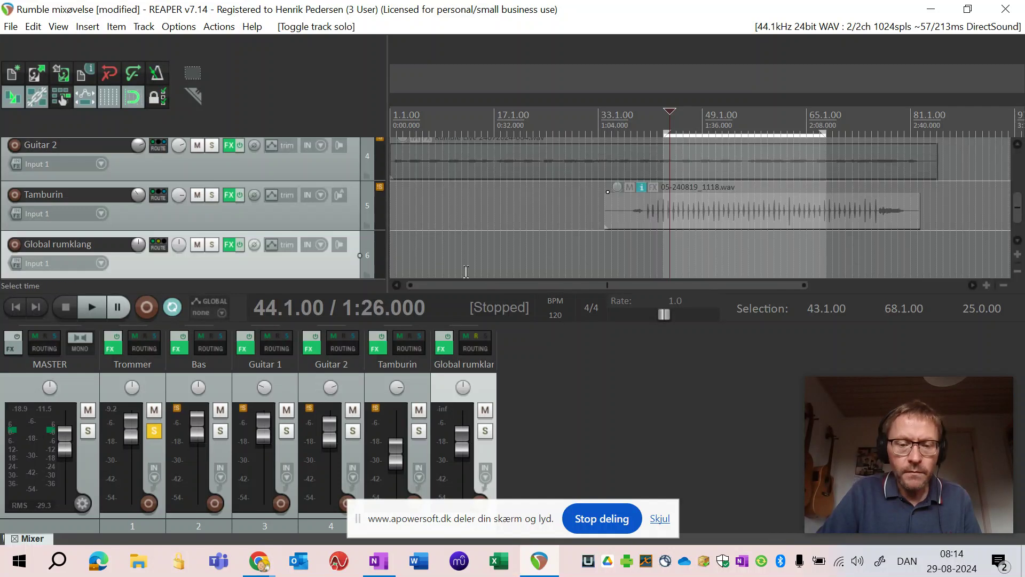
Reopen Global rumklang's routing window, move it clear of the Trommer mixer strip and play the soloed drums
{"action": "left_click", "coordinate": [474, 350]}
{"action": "left_click_drag", "start_coordinate": [708, 115], "coordinate": [488, 30]}
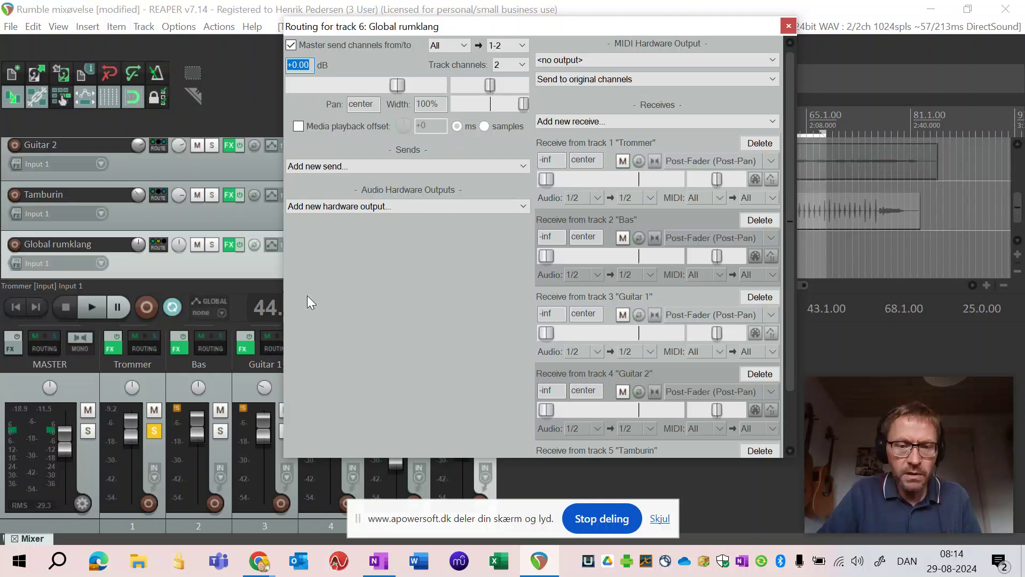
{"action": "key", "text": "space"}
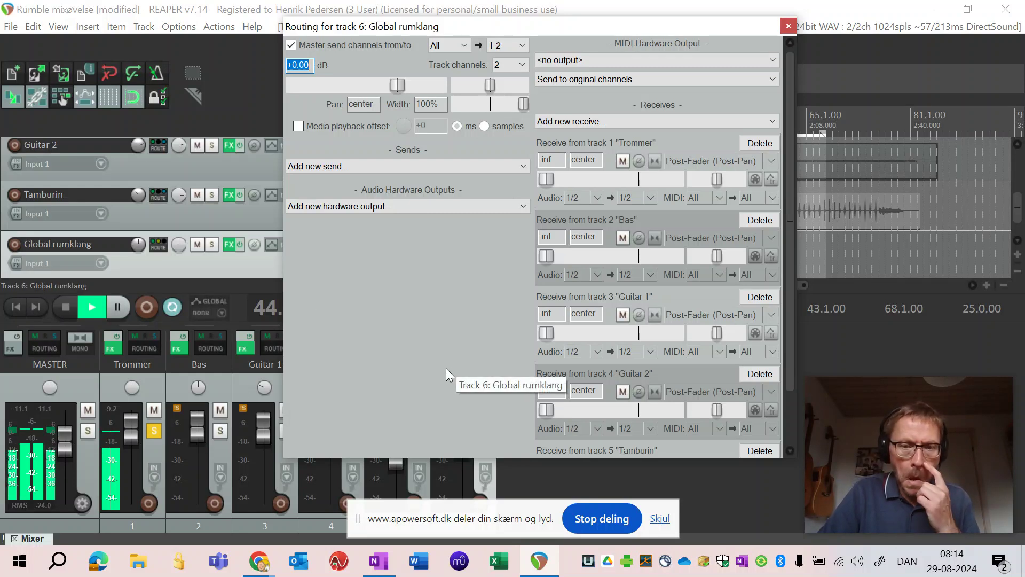
Raise the Trommer receive volume on Global rumklang to -17.57 dB, close the routing window and stop playback
{"action": "left_click_drag", "start_coordinate": [550, 178], "coordinate": [600, 189]}
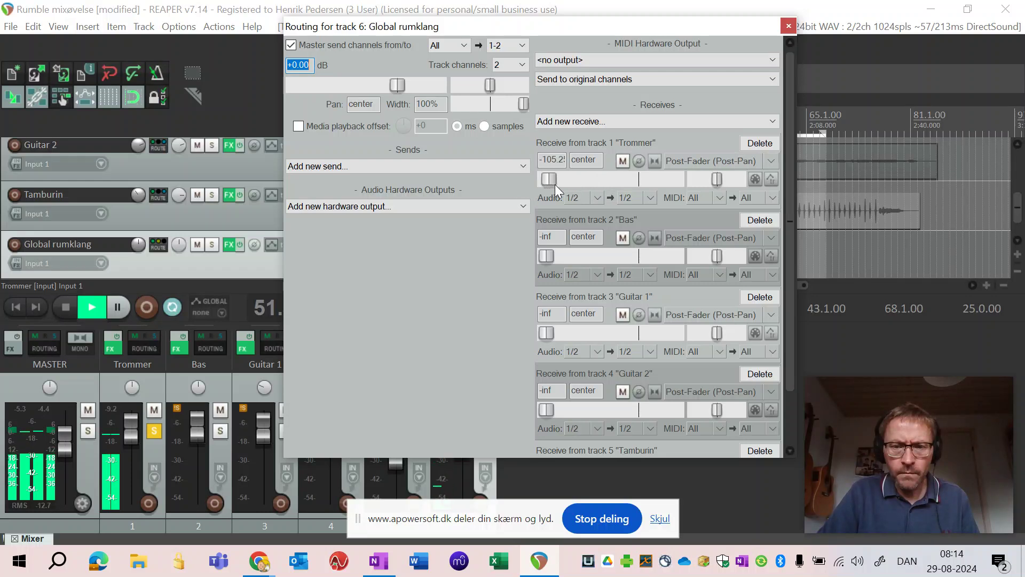
{"action": "left_click_drag", "start_coordinate": [575, 185], "coordinate": [606, 194]}
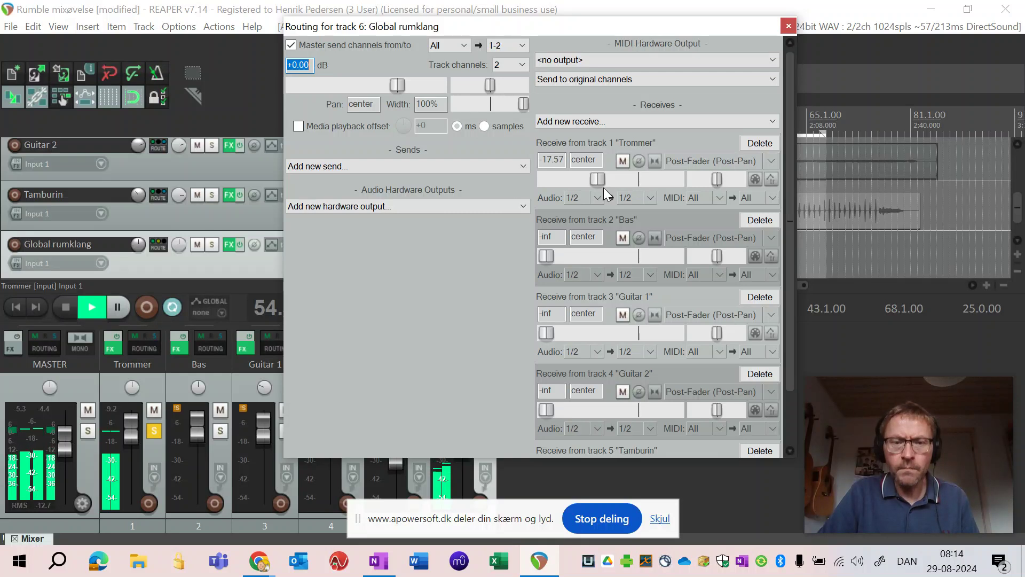
{"action": "left_click", "coordinate": [788, 26]}
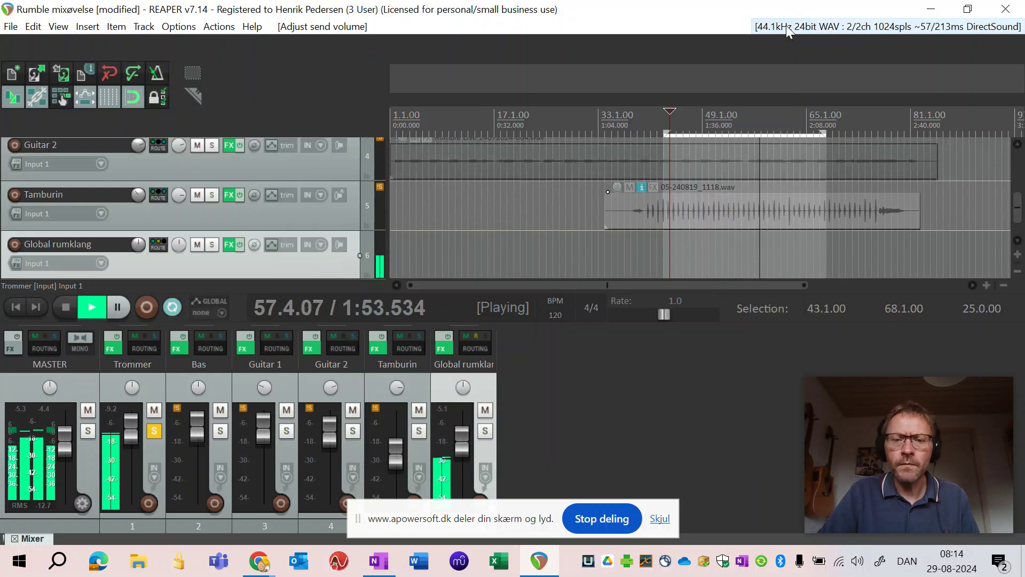
{"action": "left_click", "coordinate": [66, 307]}
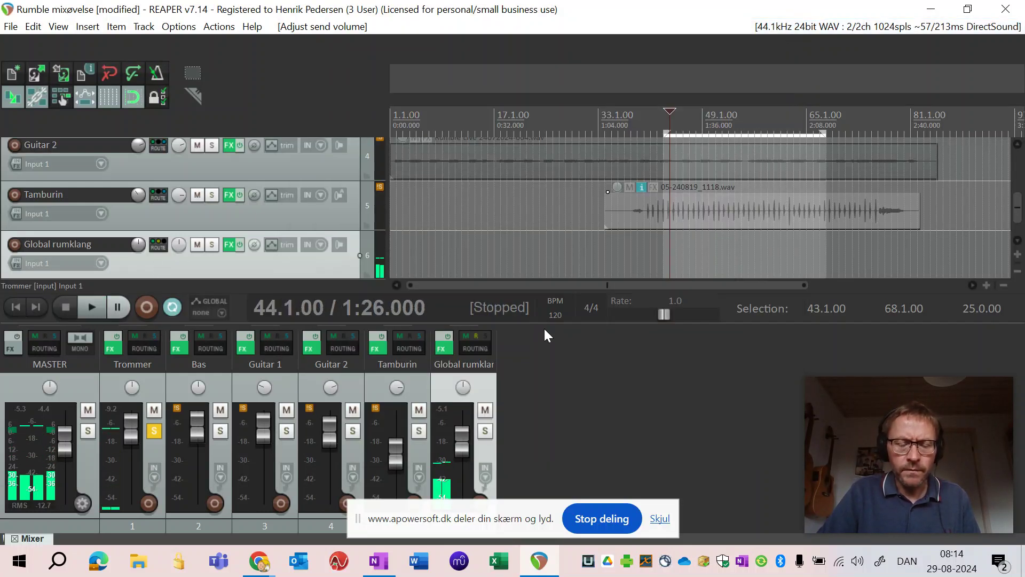
Set the highpass to 242 Hz and the lowpass to 9770 Hz in Global rumklang's ReaVerbate, and play the soloed drums briefly
{"action": "left_click", "coordinate": [440, 351]}
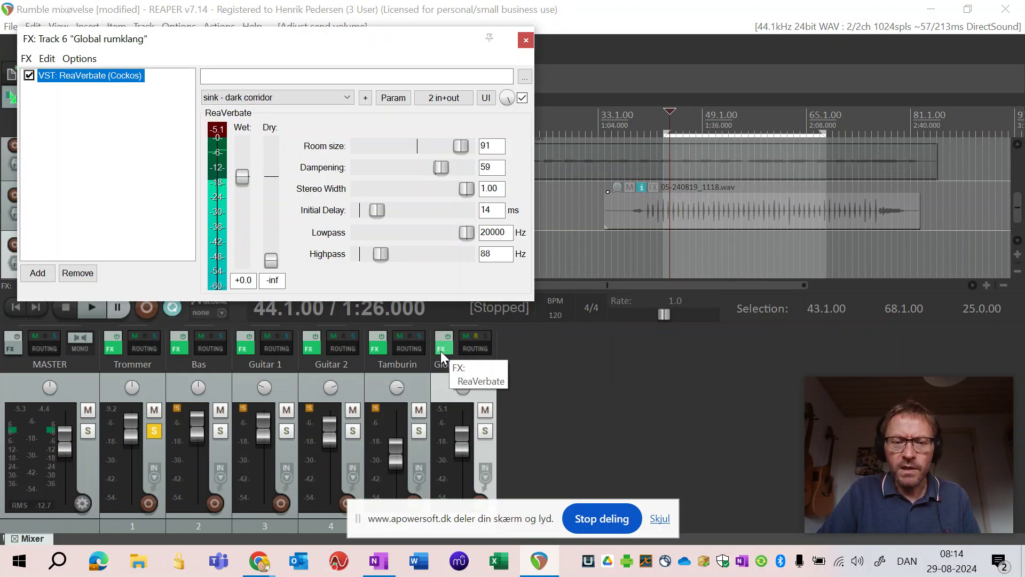
{"action": "double_click", "coordinate": [382, 255]}
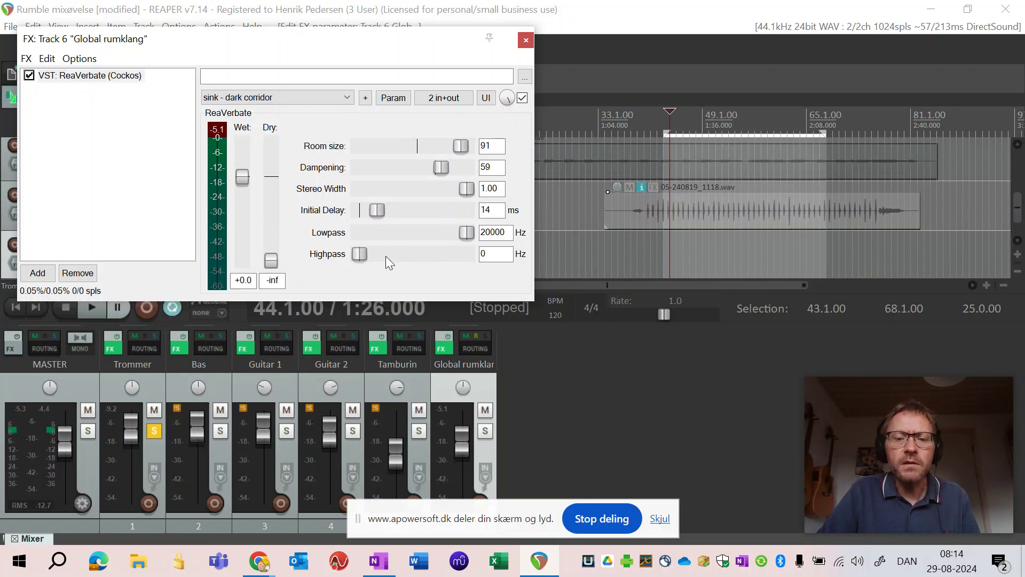
{"action": "left_click_drag", "start_coordinate": [365, 254], "coordinate": [394, 258]}
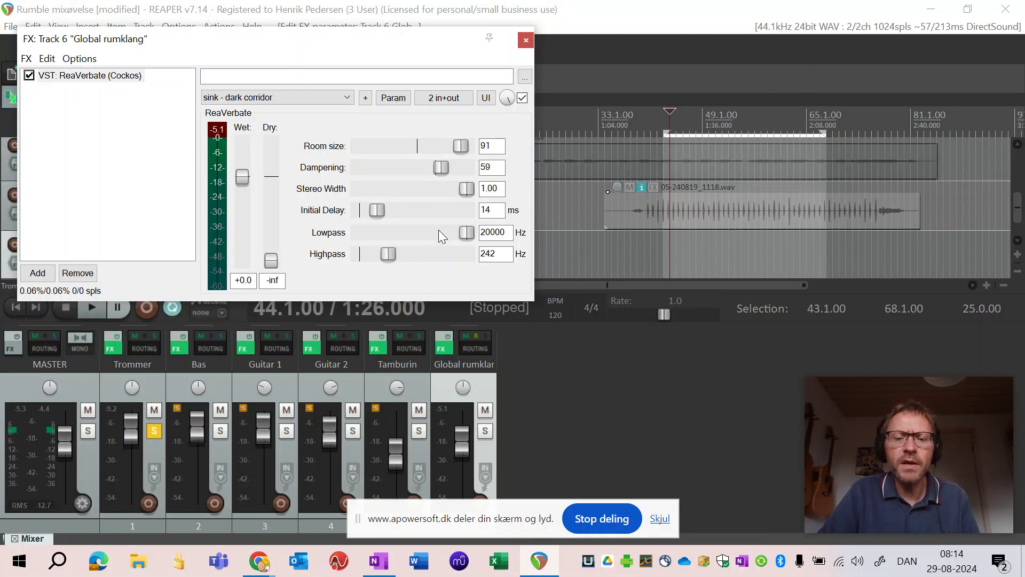
{"action": "left_click_drag", "start_coordinate": [470, 237], "coordinate": [445, 234]}
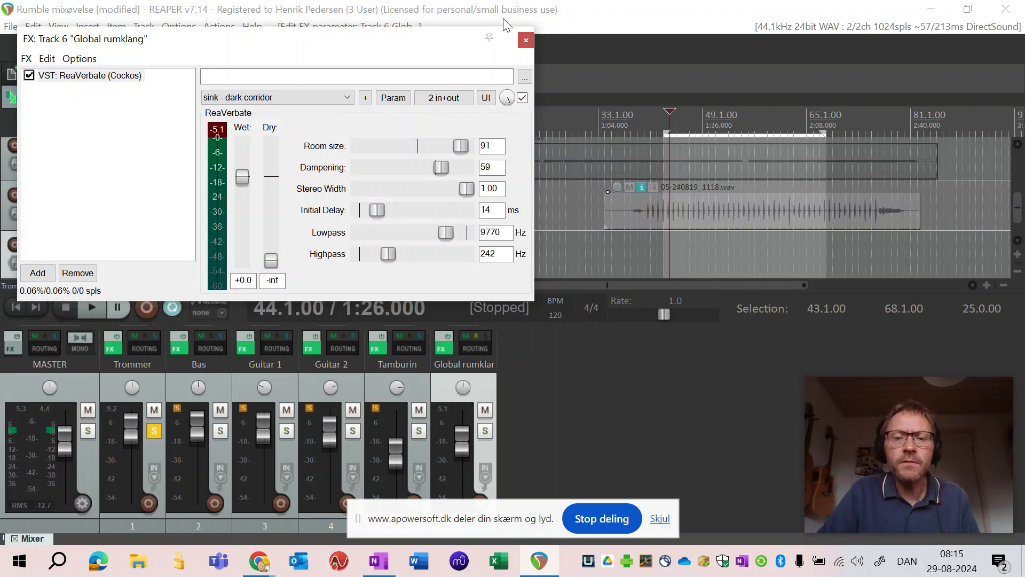
{"action": "left_click", "coordinate": [526, 40]}
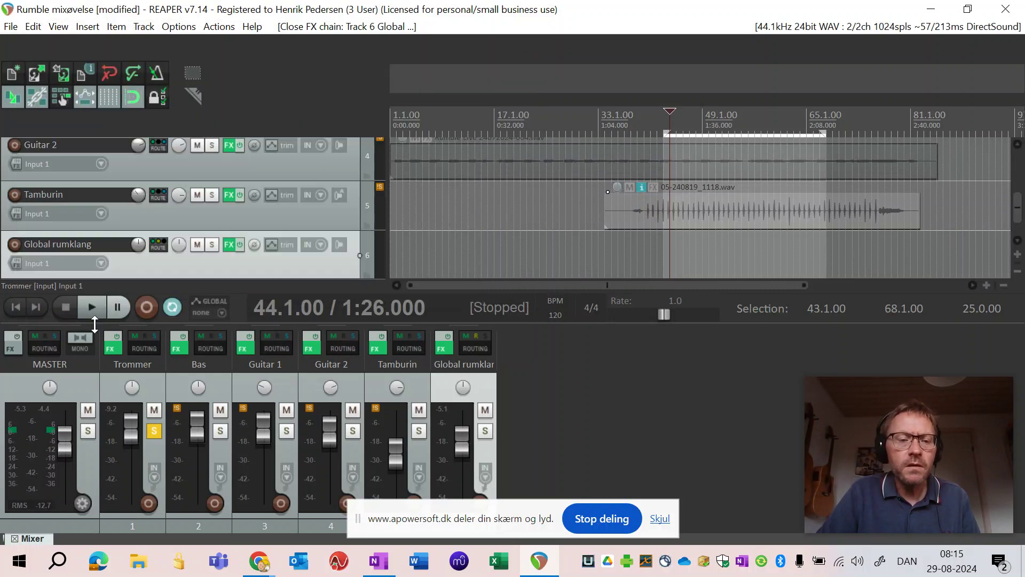
{"action": "left_click", "coordinate": [94, 303]}
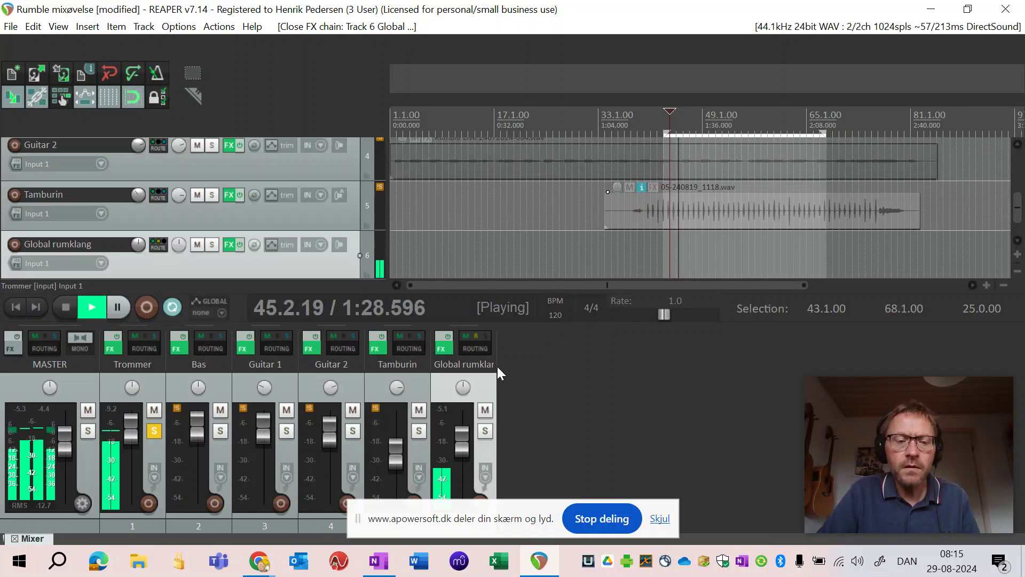
{"action": "left_click", "coordinate": [63, 306]}
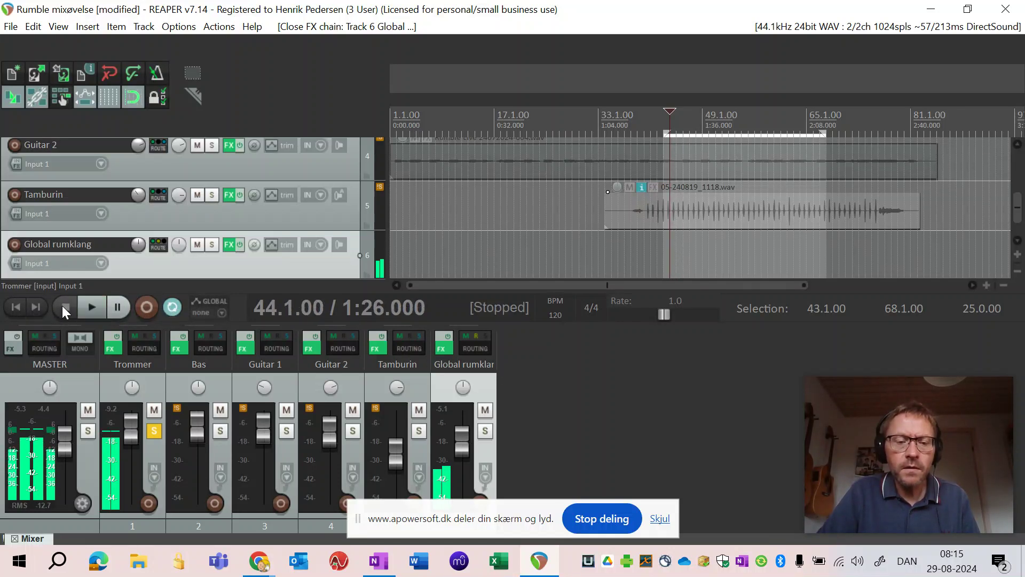
Switch the solo from Trommer to Bas
{"action": "left_click", "coordinate": [480, 350]}
{"action": "left_click_drag", "start_coordinate": [751, 115], "coordinate": [477, 57]}
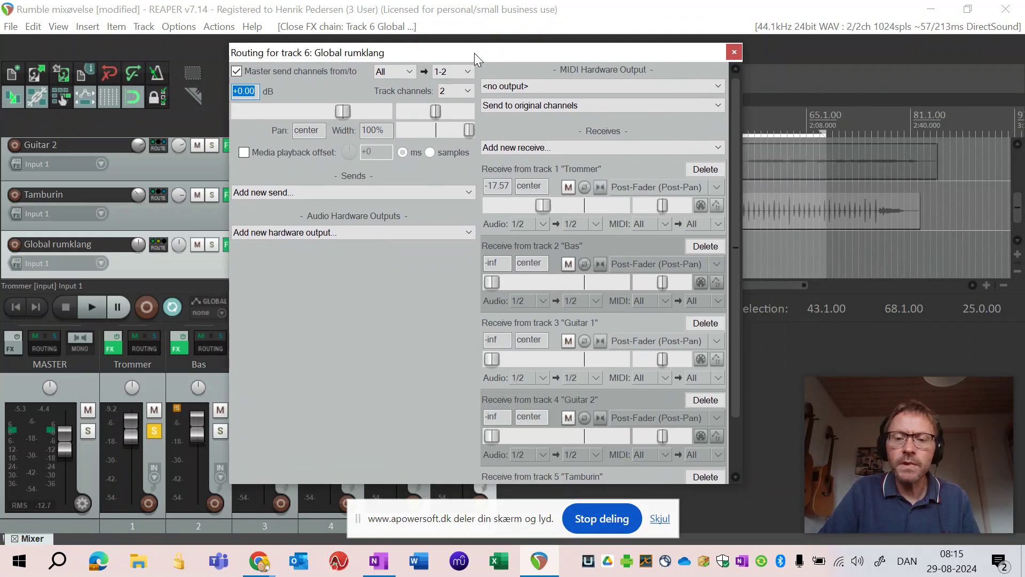
{"action": "left_click", "coordinate": [152, 436]}
{"action": "left_click", "coordinate": [220, 431]}
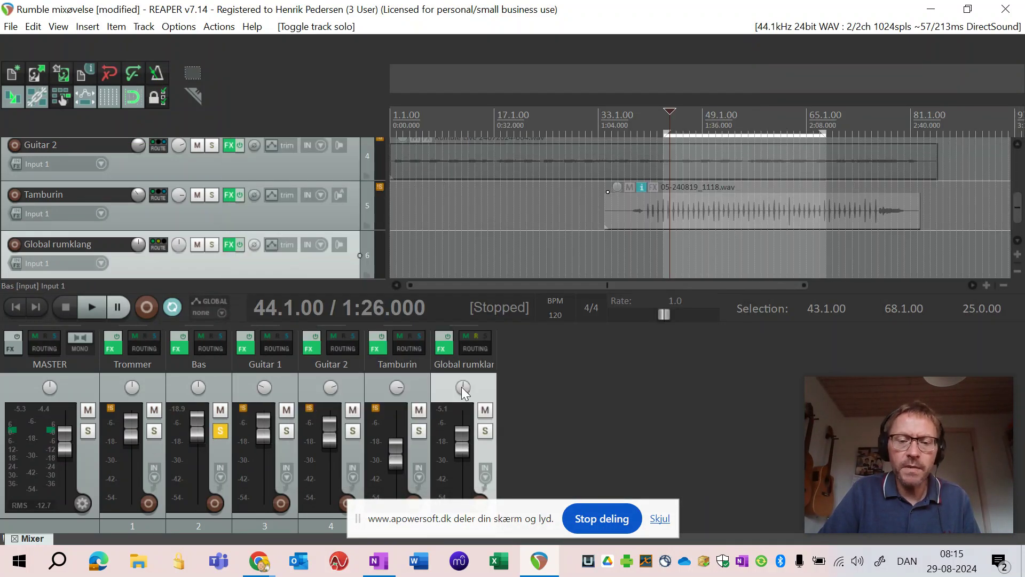
Set the Bas receive volume in Global rumklang's routing to -40.93 dB while playing the soloed bass, and stop playback
{"action": "left_click", "coordinate": [471, 348]}
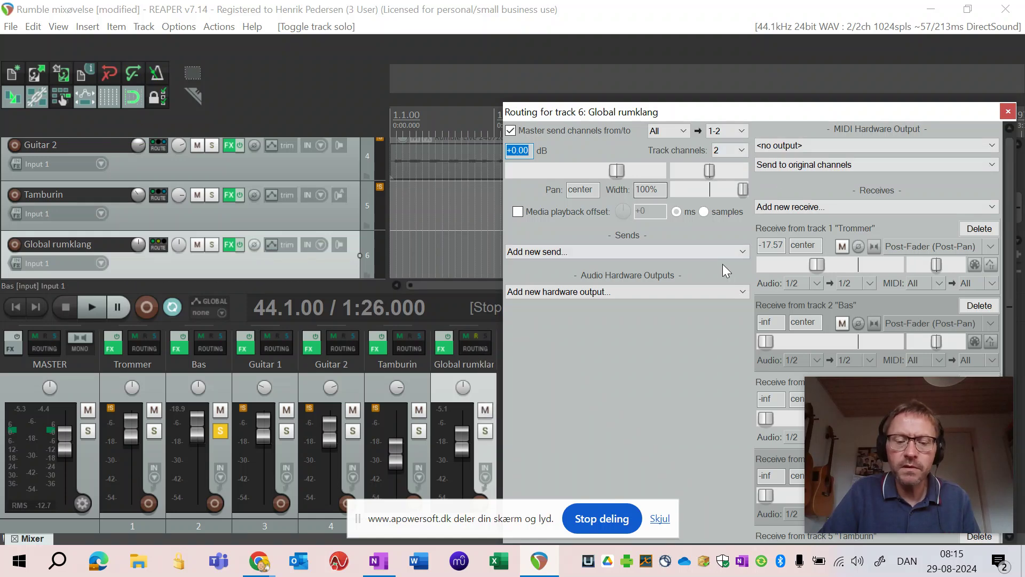
{"action": "key", "text": "space"}
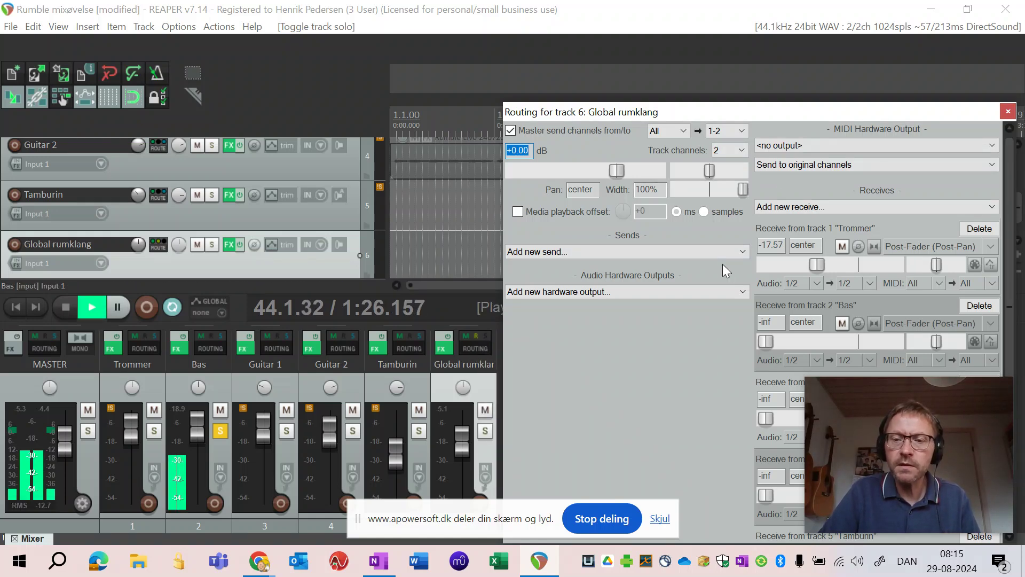
{"action": "left_click_drag", "start_coordinate": [774, 118], "coordinate": [485, 67]}
{"action": "left_click_drag", "start_coordinate": [478, 288], "coordinate": [504, 297]}
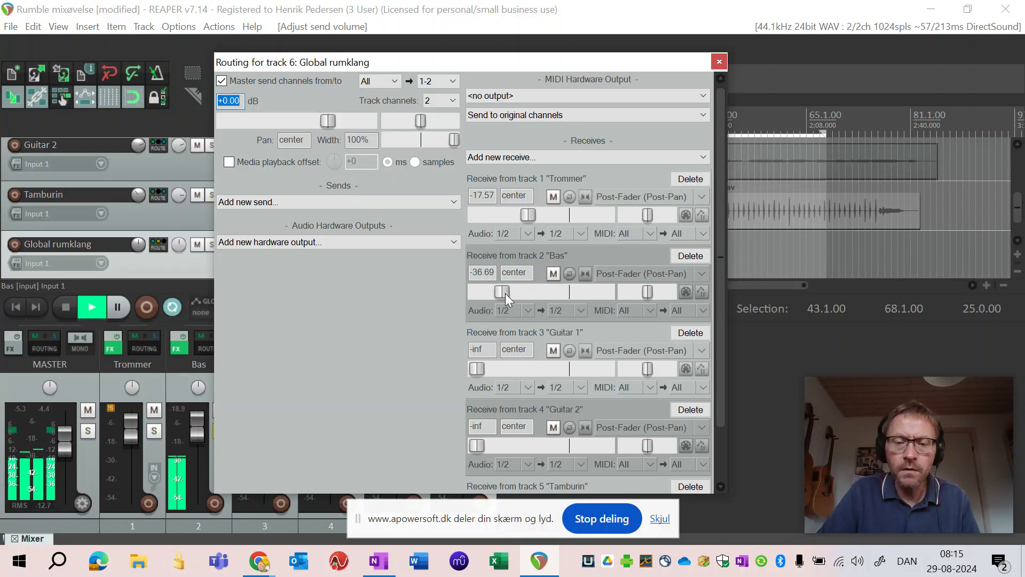
{"action": "left_click_drag", "start_coordinate": [505, 293], "coordinate": [497, 290]}
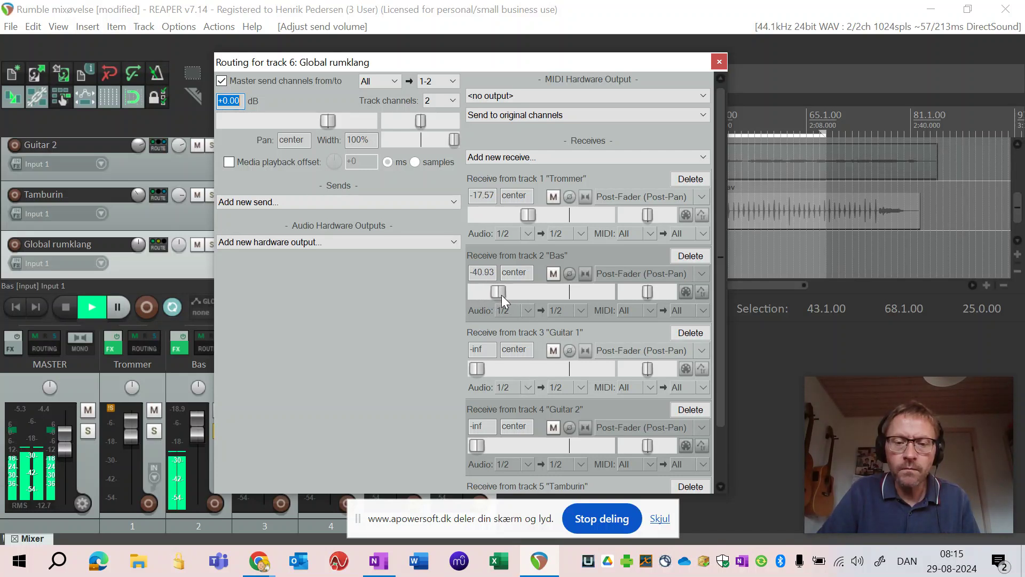
{"action": "key", "text": "space"}
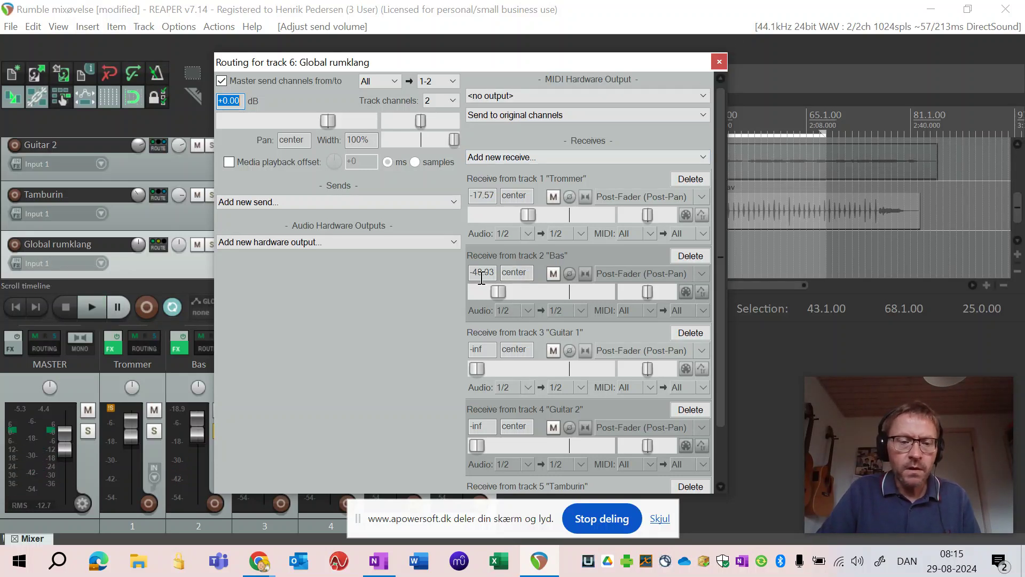
Switch the solo from Bas to Guitar 1
{"action": "left_click_drag", "start_coordinate": [518, 68], "coordinate": [625, 73]}
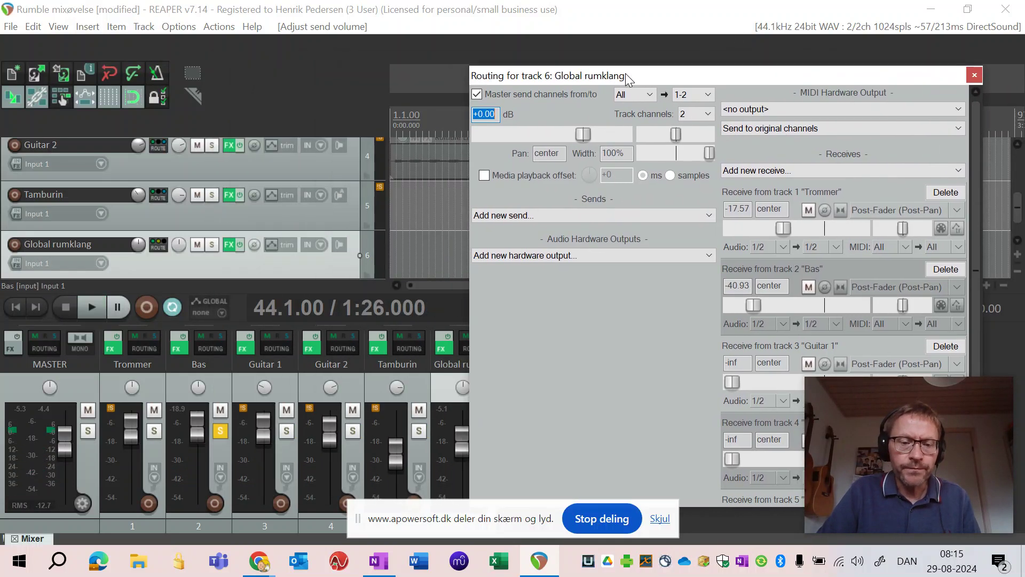
{"action": "left_click", "coordinate": [224, 429]}
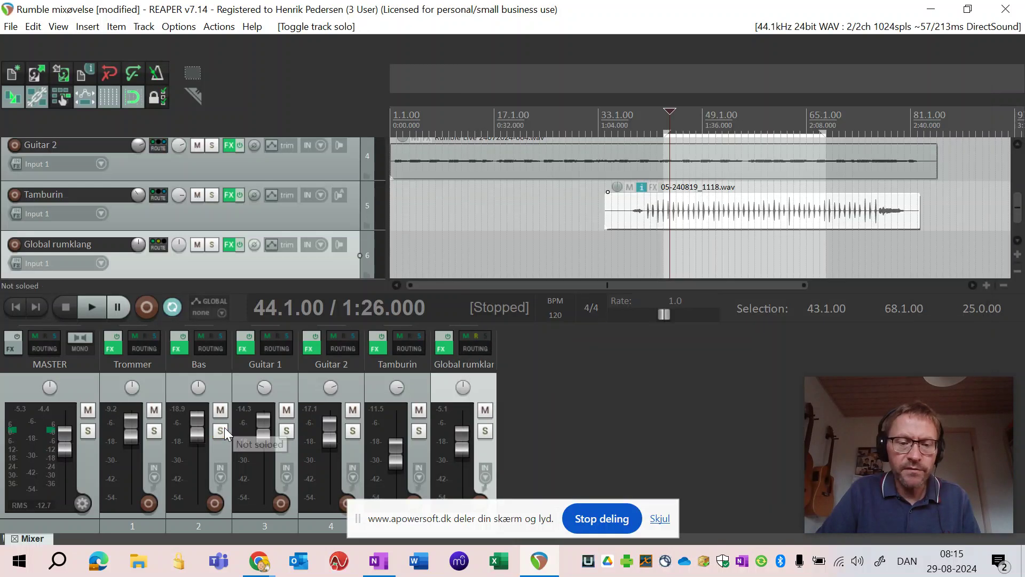
{"action": "left_click", "coordinate": [289, 430]}
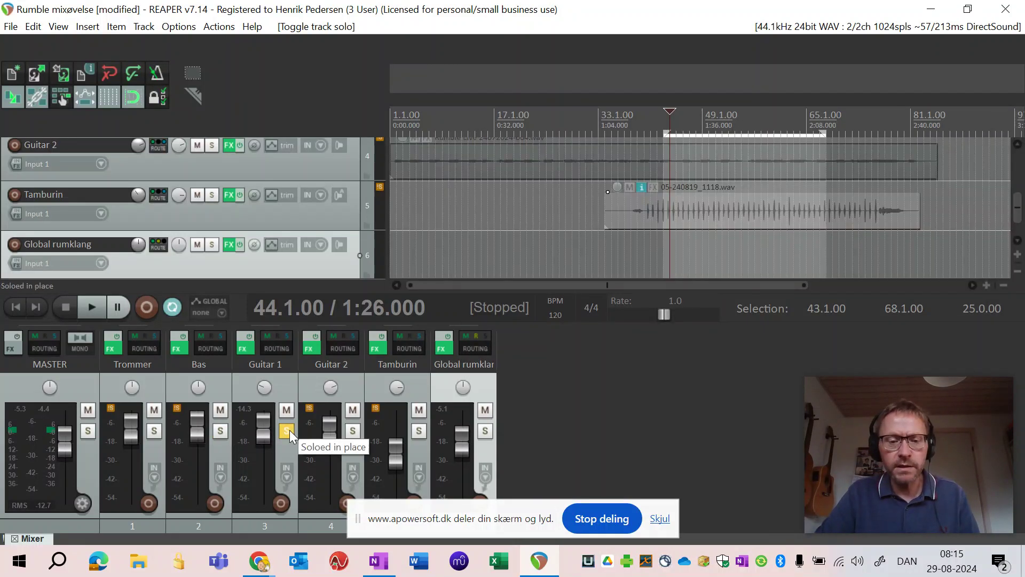
Play the soloed Guitar 1 and raise its receive volume in Global rumklang's routing to -6.15 dB
{"action": "left_click", "coordinate": [470, 347]}
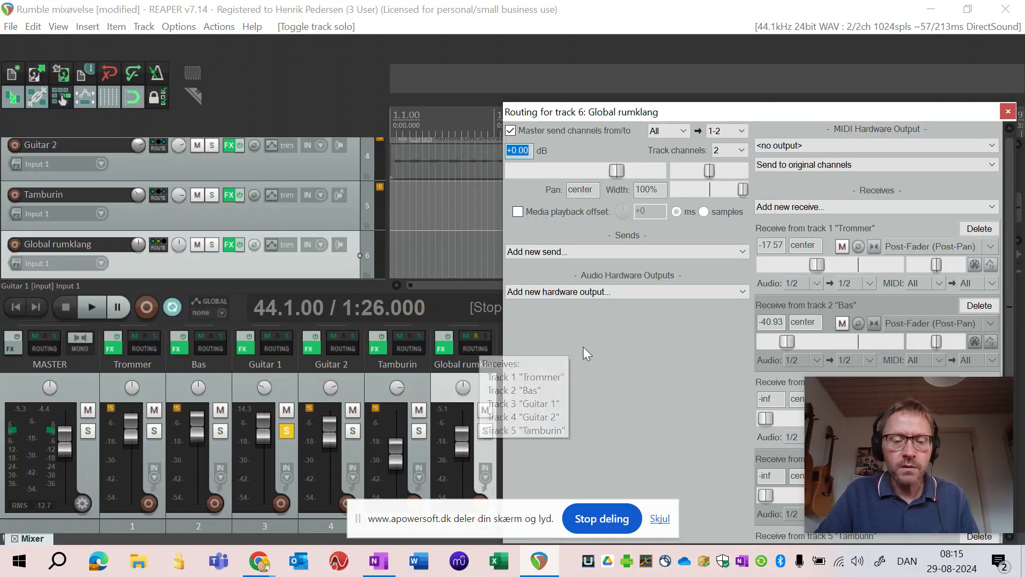
{"action": "left_click_drag", "start_coordinate": [754, 109], "coordinate": [483, 46]}
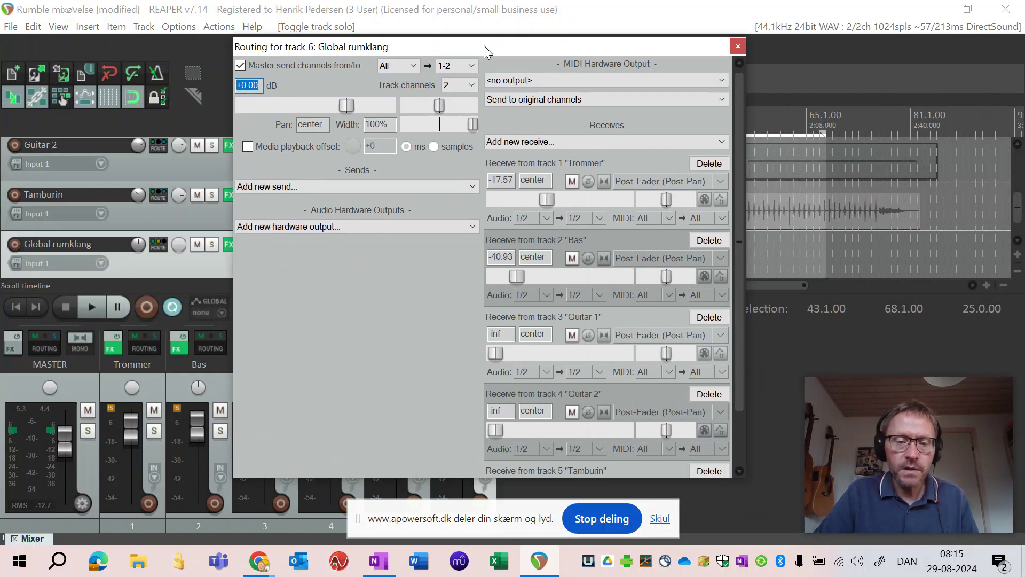
{"action": "key", "text": "space"}
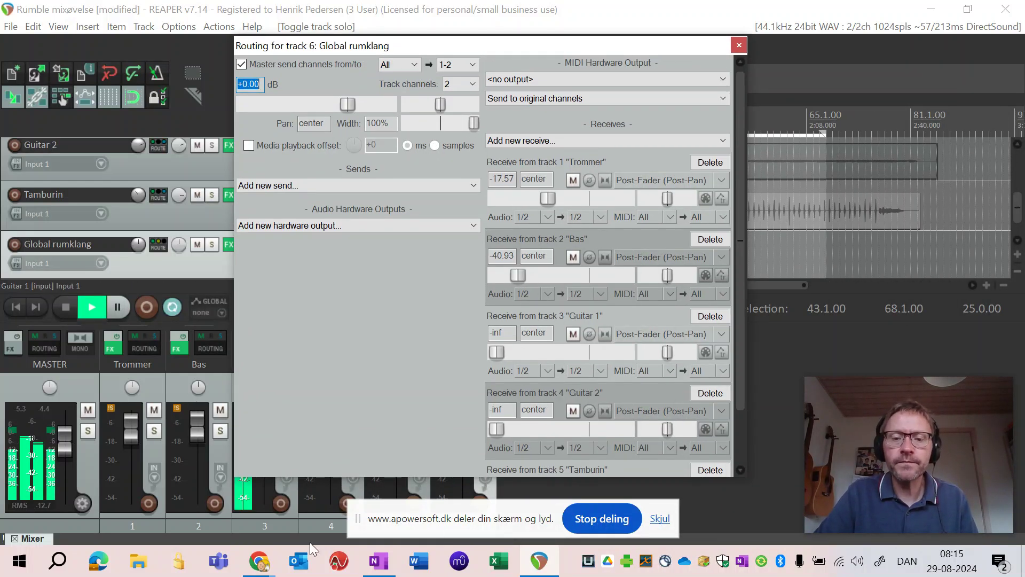
{"action": "left_click_drag", "start_coordinate": [522, 353], "coordinate": [575, 354]}
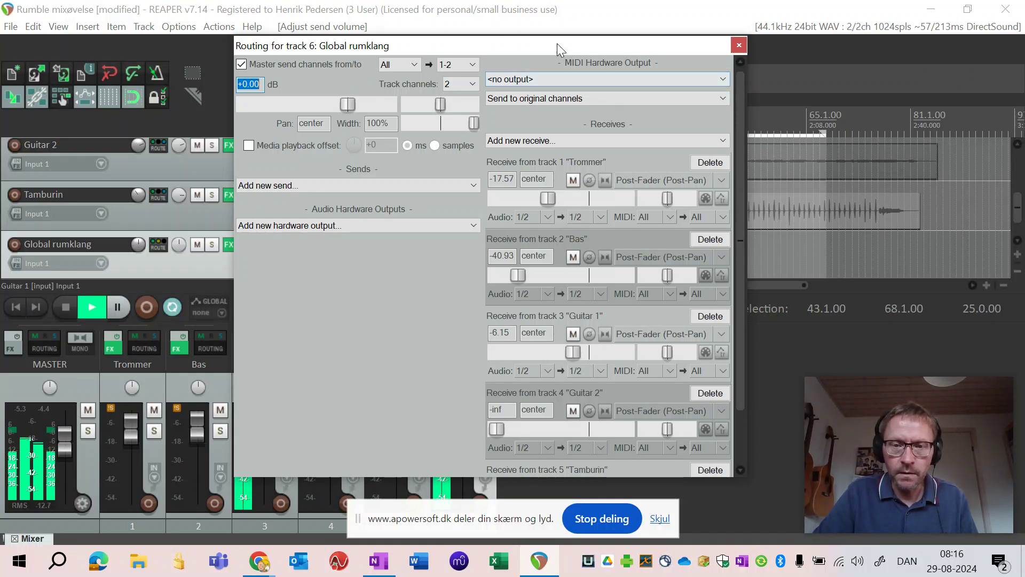
Switch the solo from Guitar 1 to Guitar 2 during playback
{"action": "left_click_drag", "start_coordinate": [556, 44], "coordinate": [853, 32]}
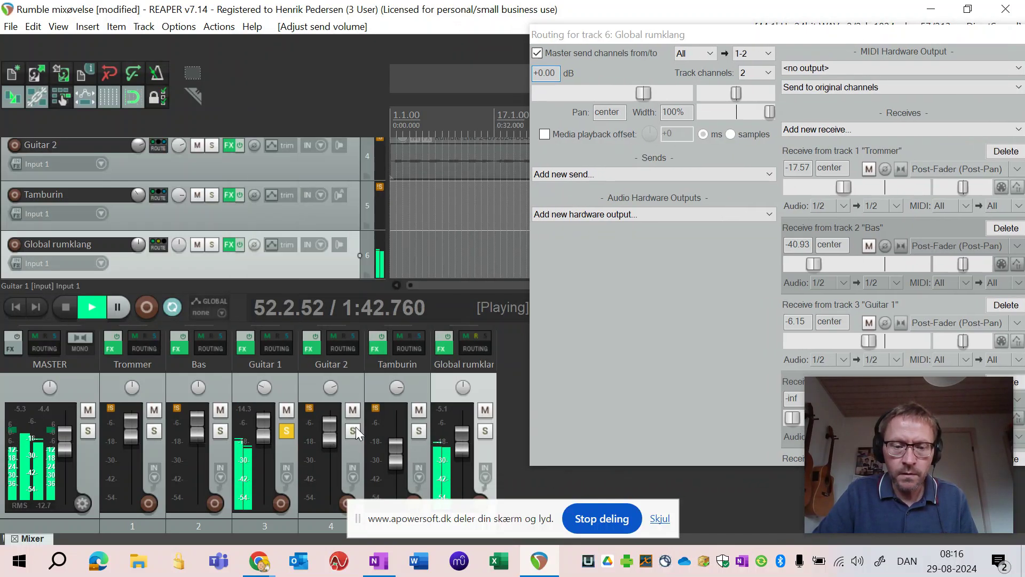
{"action": "left_click", "coordinate": [353, 431]}
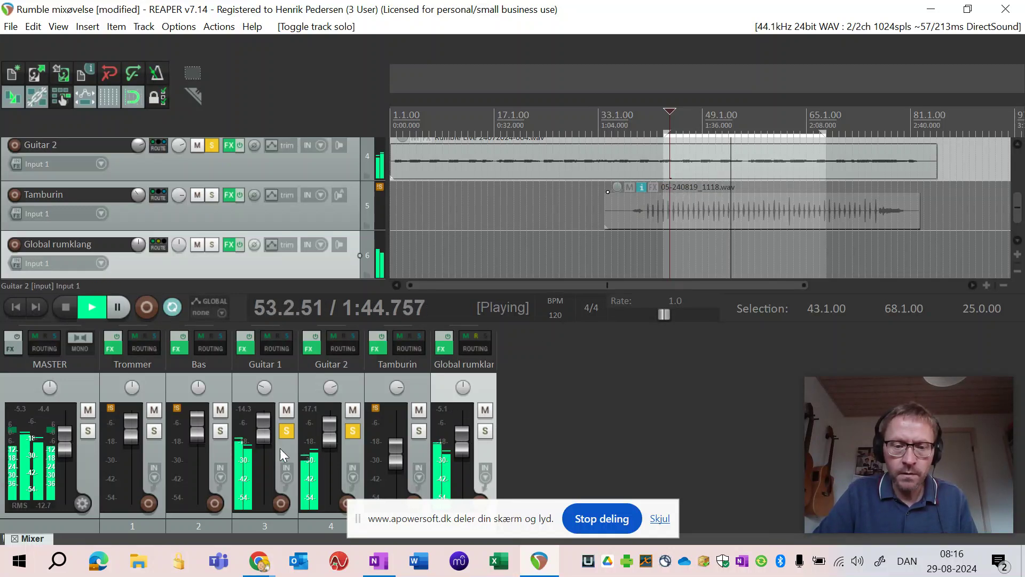
{"action": "left_click", "coordinate": [285, 432]}
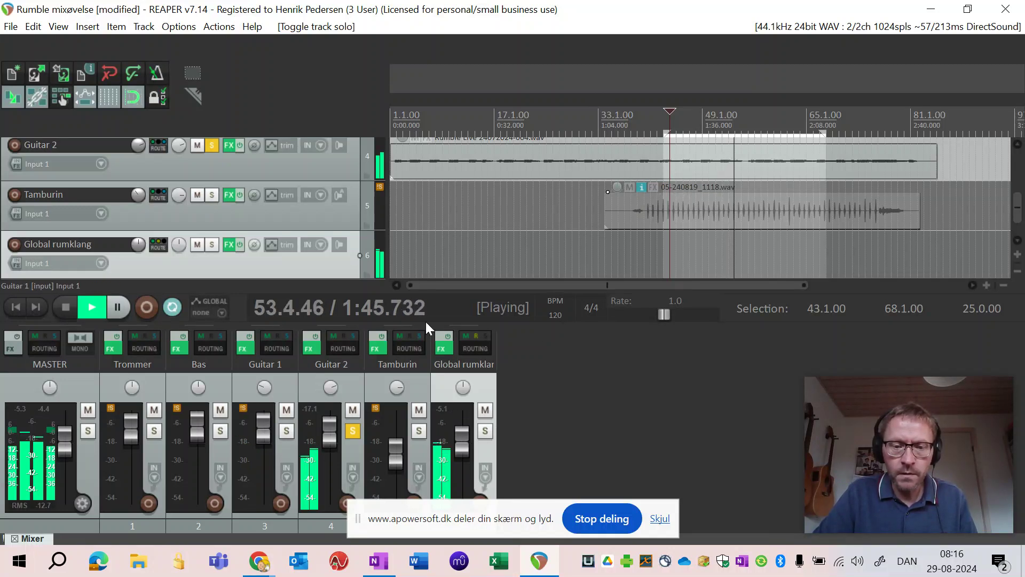
Raise the Guitar 2 receive volume in Global rumklang's routing to -6.15 dB
{"action": "left_click", "coordinate": [484, 349]}
{"action": "left_click_drag", "start_coordinate": [810, 106], "coordinate": [542, 73]}
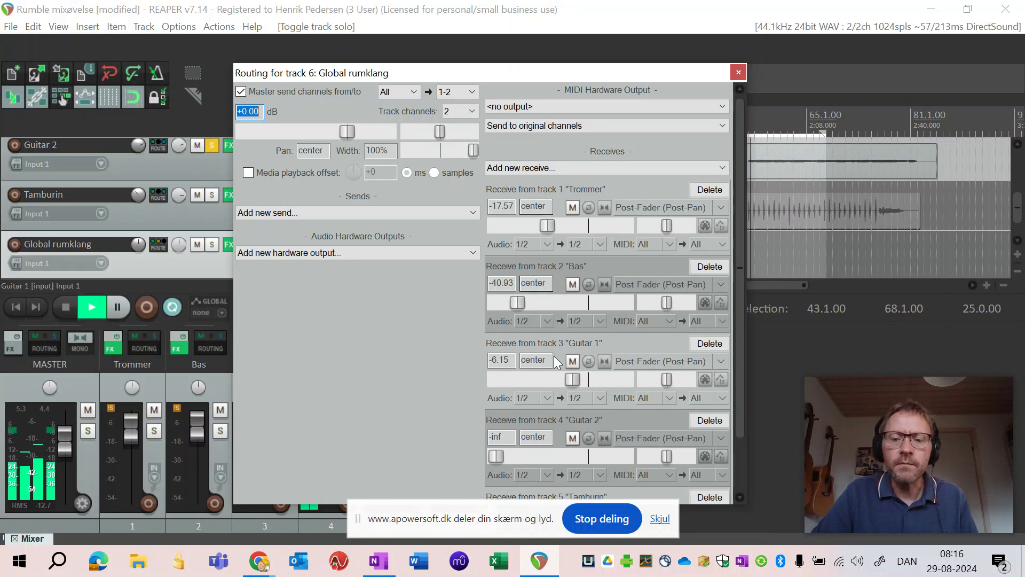
{"action": "left_click_drag", "start_coordinate": [495, 456], "coordinate": [570, 452]}
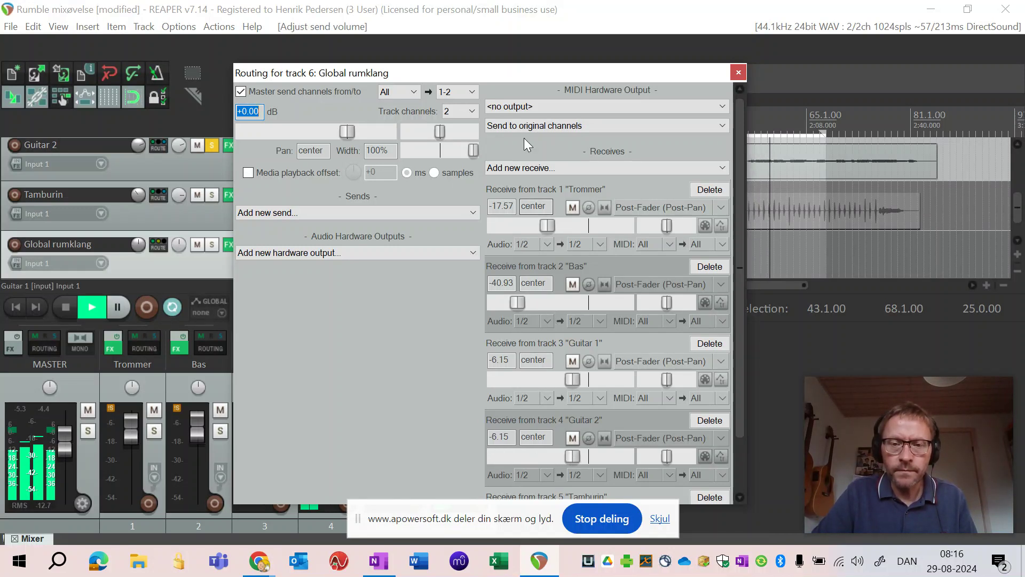
Switch the solo from Guitar 2 to Tamburin and reopen Global rumklang's routing window with its receives in clear view
{"action": "left_click_drag", "start_coordinate": [578, 77], "coordinate": [623, 18]}
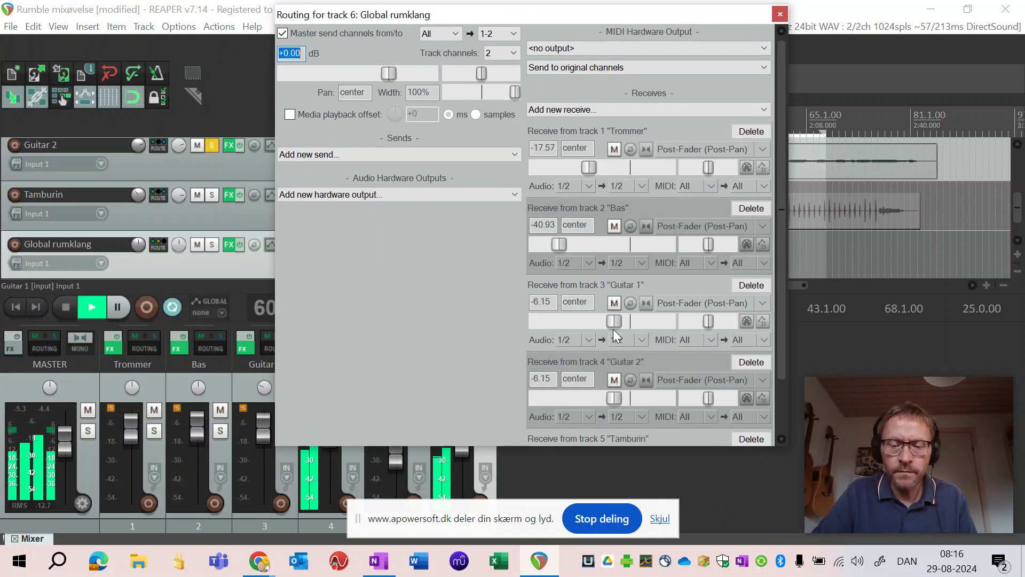
{"action": "left_click_drag", "start_coordinate": [357, 4], "coordinate": [501, 0]}
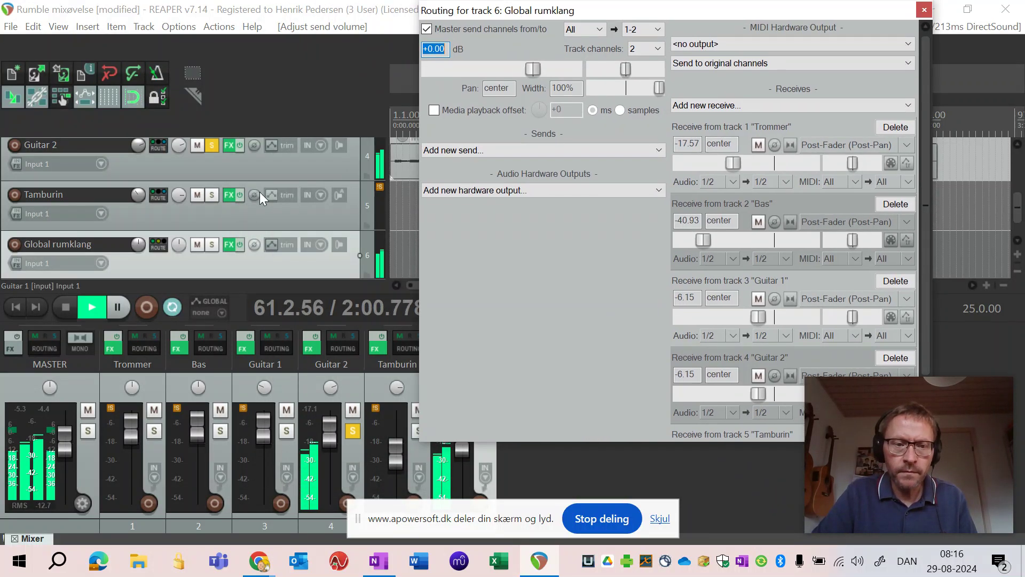
{"action": "left_click", "coordinate": [209, 147]}
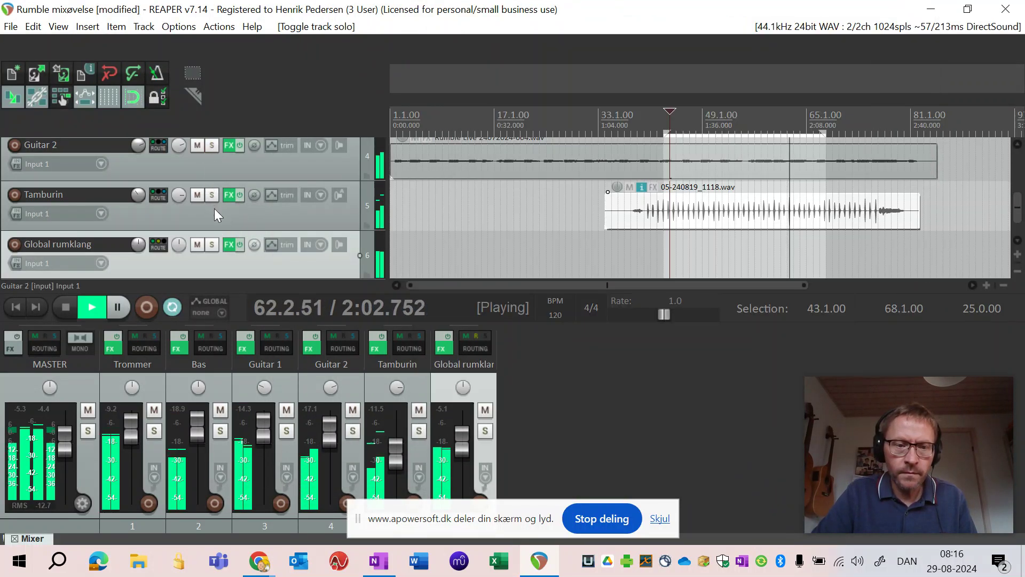
{"action": "left_click", "coordinate": [212, 194]}
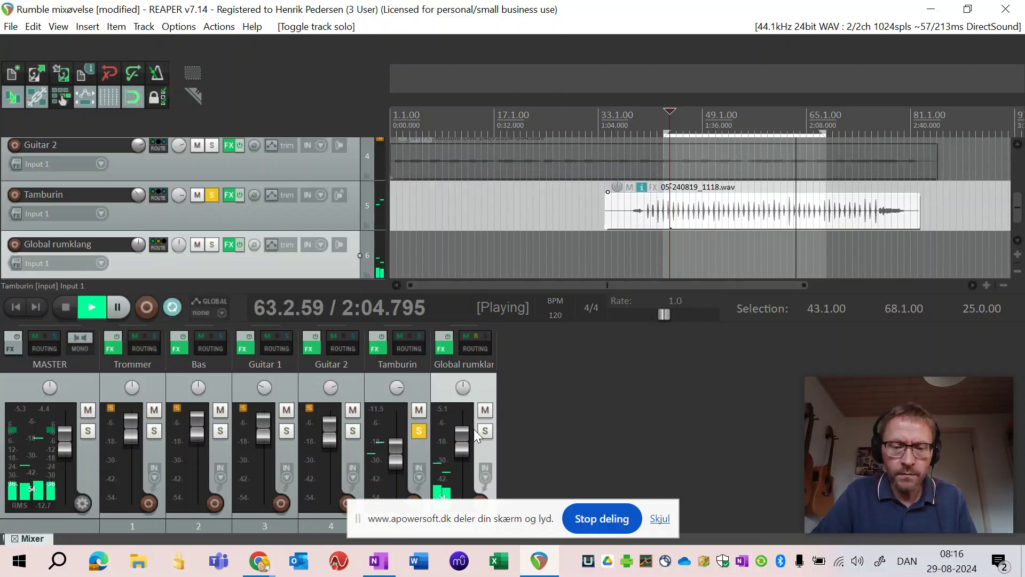
{"action": "left_click", "coordinate": [475, 348]}
{"action": "left_click_drag", "start_coordinate": [798, 113], "coordinate": [502, 37]}
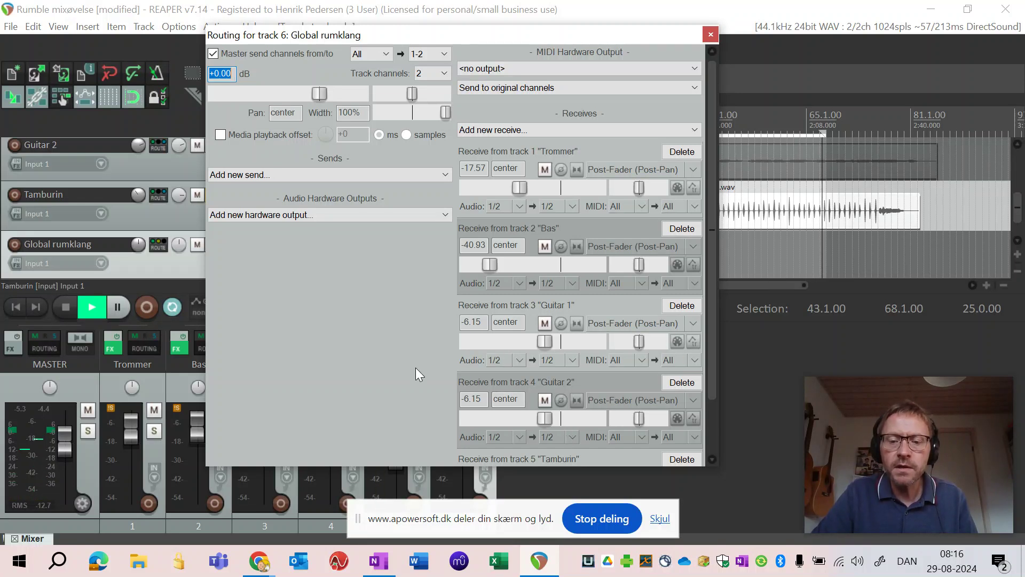
Raise the Tamburin receive volume in Global rumklang's routing to -18.20 dB
{"action": "scroll", "coordinate": [534, 368], "scroll_direction": "down", "scroll_amount": 2}
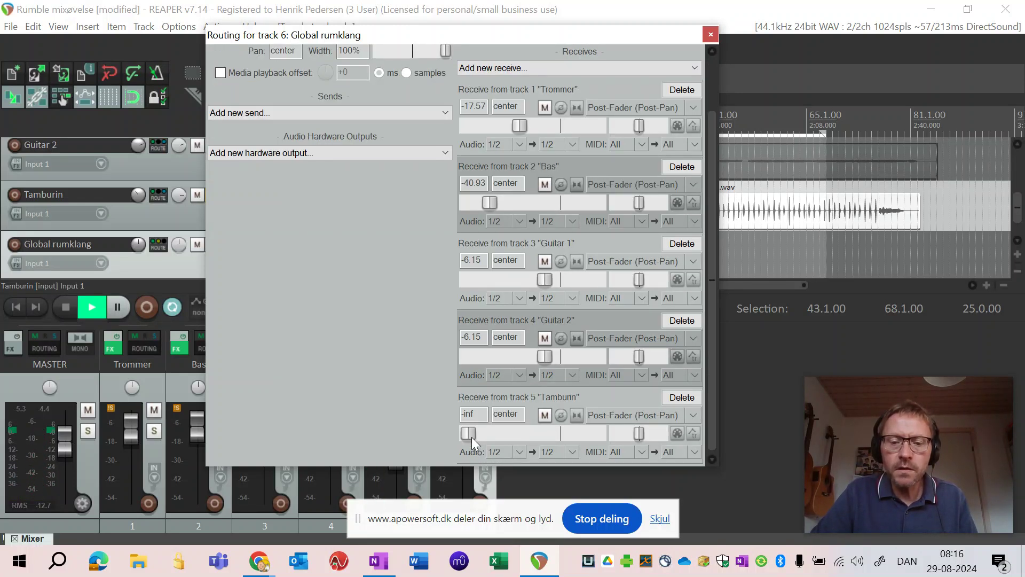
{"action": "left_click_drag", "start_coordinate": [482, 437], "coordinate": [531, 429]}
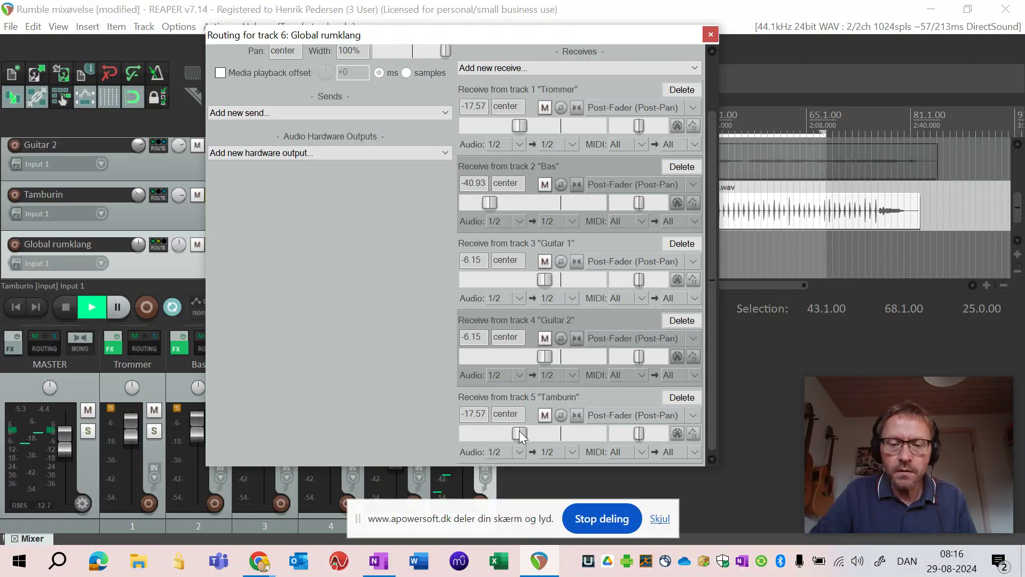
Move the routing window aside and look over the ReaVerbate settings in Global rumklang's effects chain
{"action": "left_click_drag", "start_coordinate": [453, 33], "coordinate": [695, 22]}
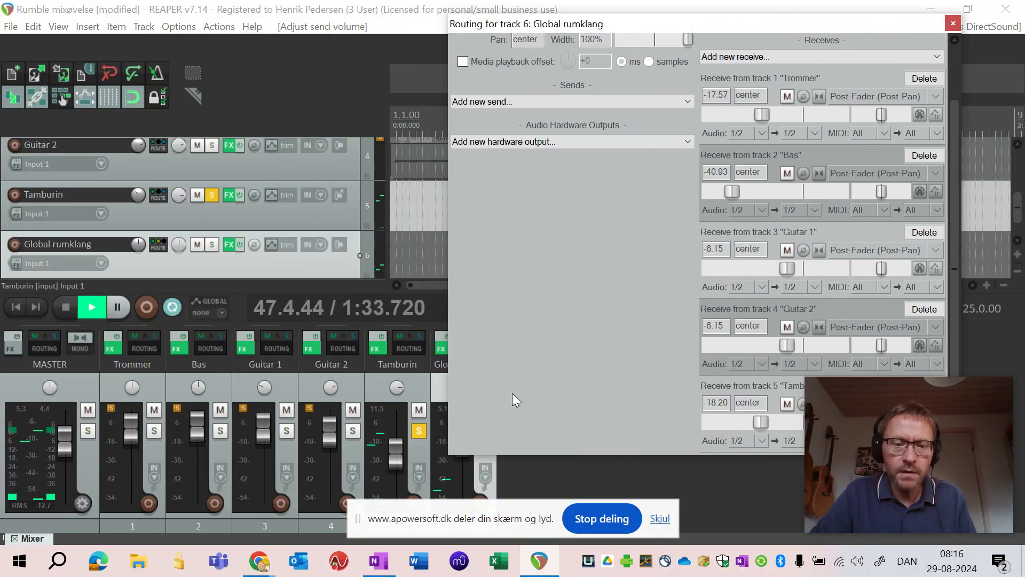
{"action": "left_click", "coordinate": [230, 244]}
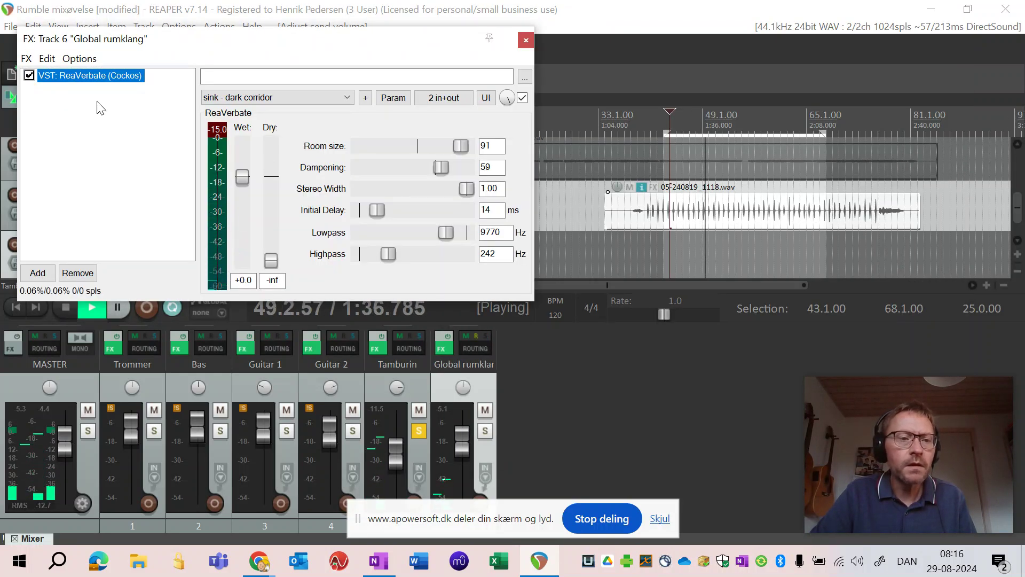
{"action": "left_click", "coordinate": [526, 40]}
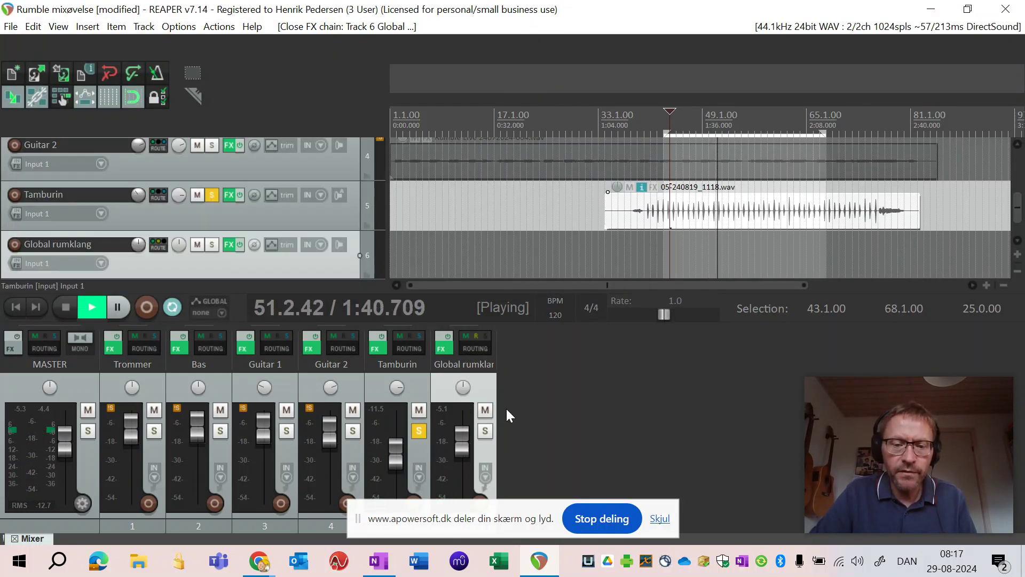
Reopen Global rumklang's routing, raise the Guitar 2 receive volume to -5.53 dB, and close the routing window
{"action": "left_click", "coordinate": [476, 347]}
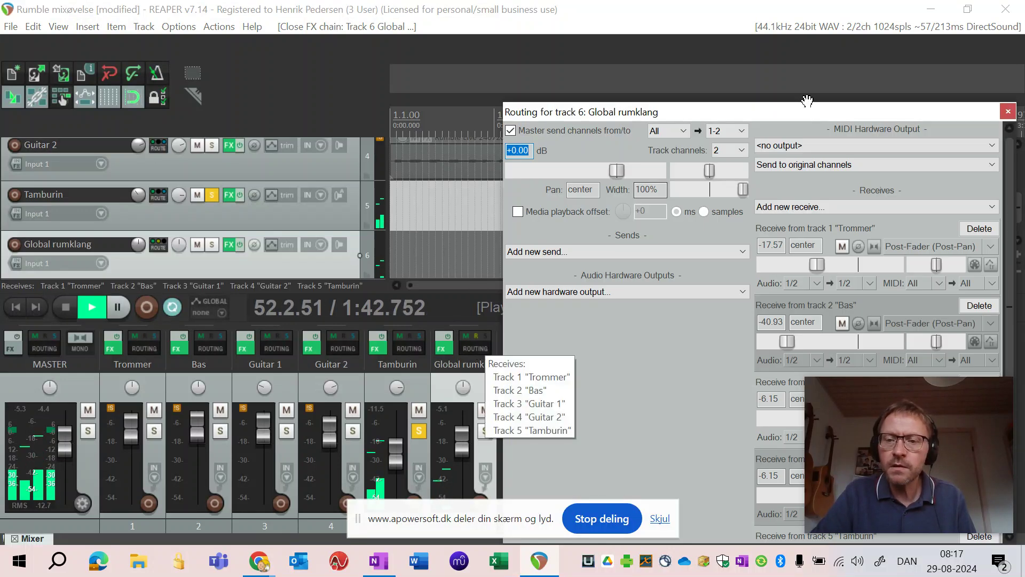
{"action": "left_click_drag", "start_coordinate": [807, 109], "coordinate": [455, 20]}
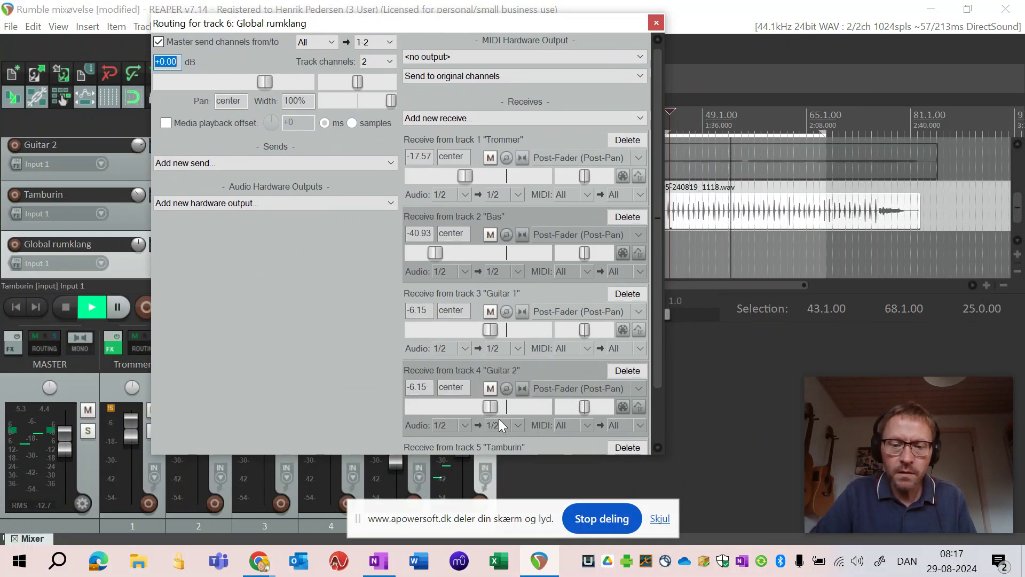
{"action": "left_click_drag", "start_coordinate": [492, 408], "coordinate": [493, 408]}
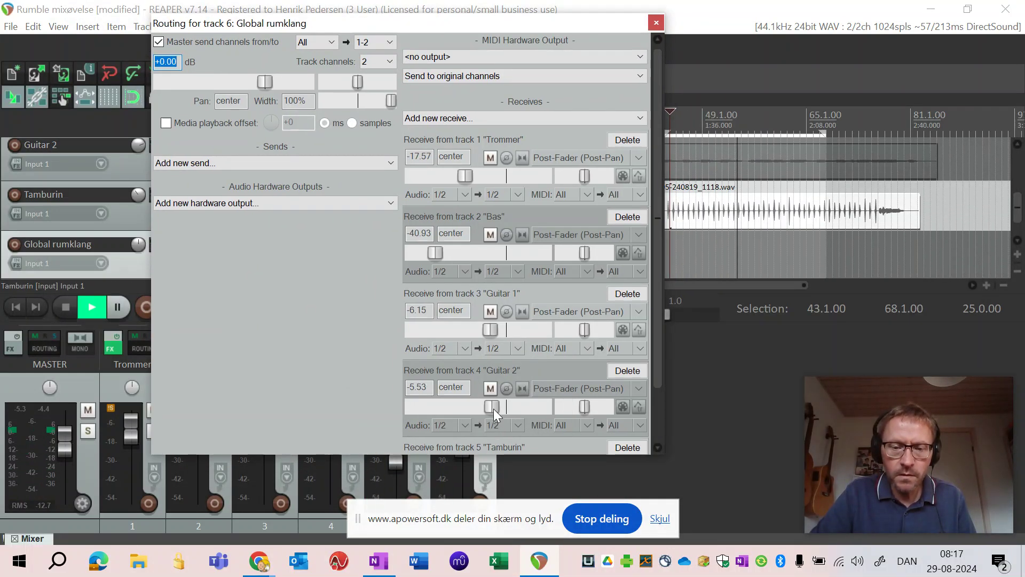
{"action": "left_click", "coordinate": [656, 22]}
Unsolo the Tamburin track so that the full mix plays
{"action": "mouse_move", "coordinate": [402, 390]}
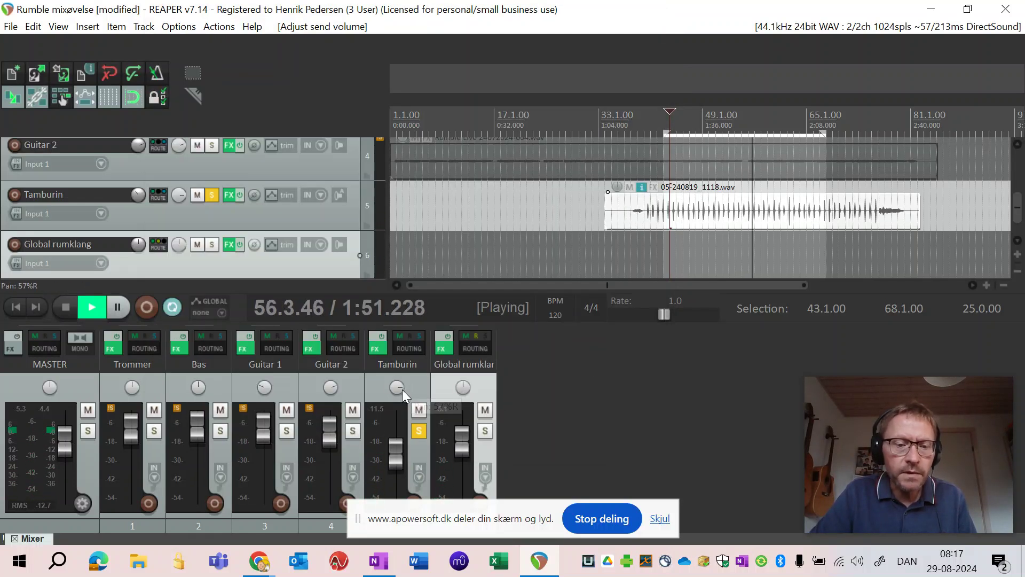
{"action": "left_click", "coordinate": [419, 430]}
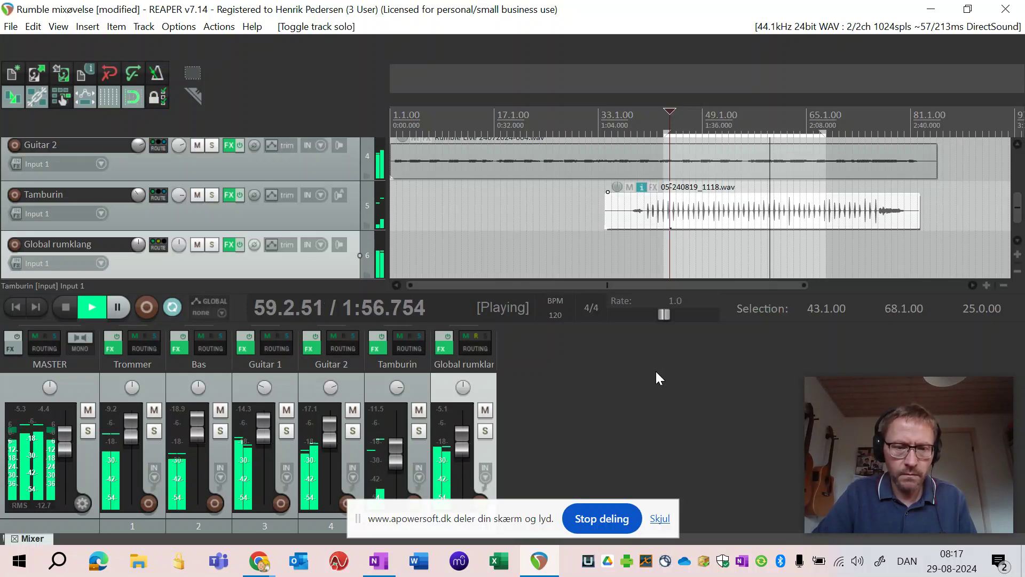
Compare the full mix with Global rumklang's effects bypassed and re-enabled, and stop playback
{"action": "left_click", "coordinate": [447, 334]}
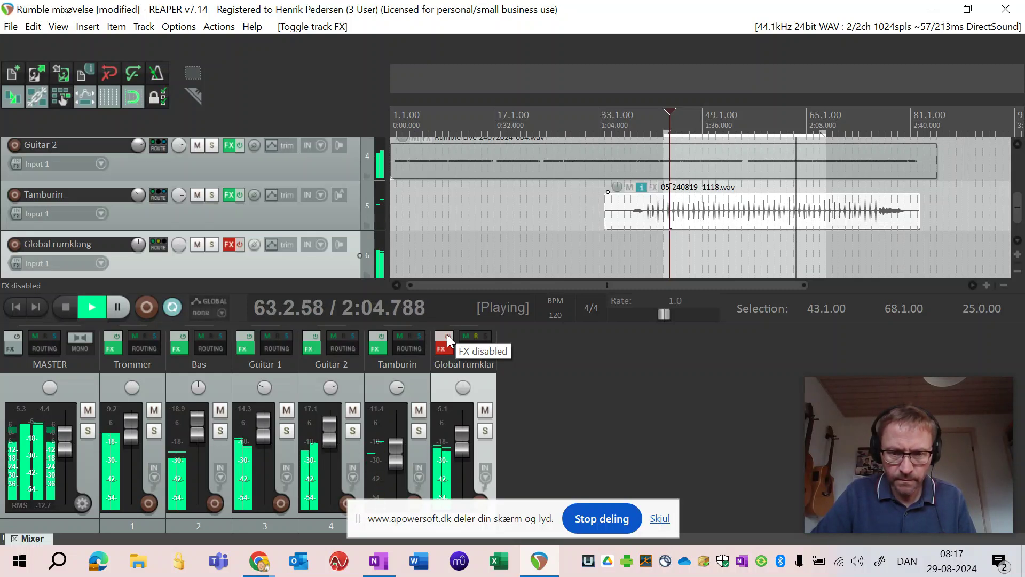
{"action": "left_click", "coordinate": [447, 335]}
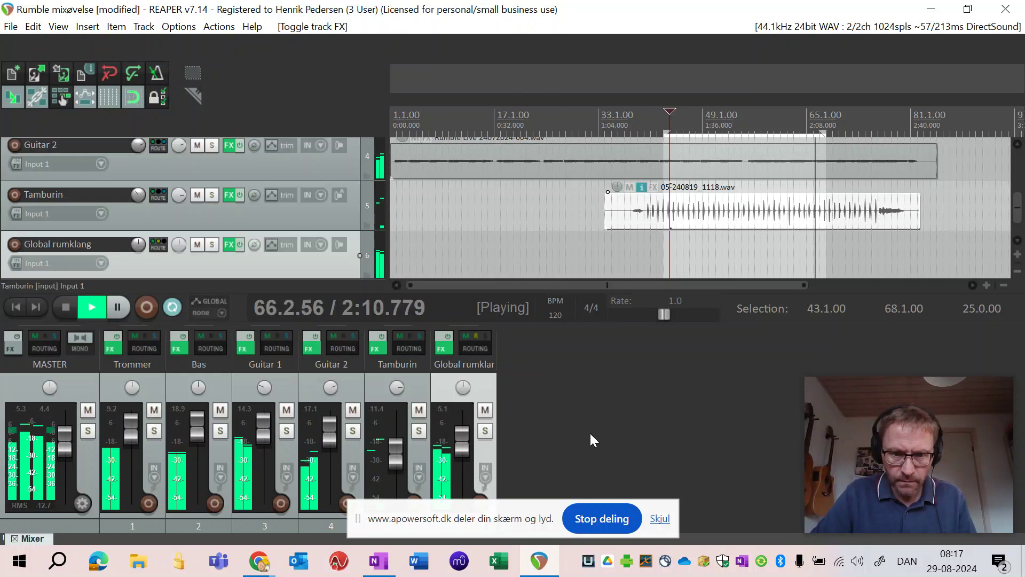
{"action": "left_click", "coordinate": [67, 304]}
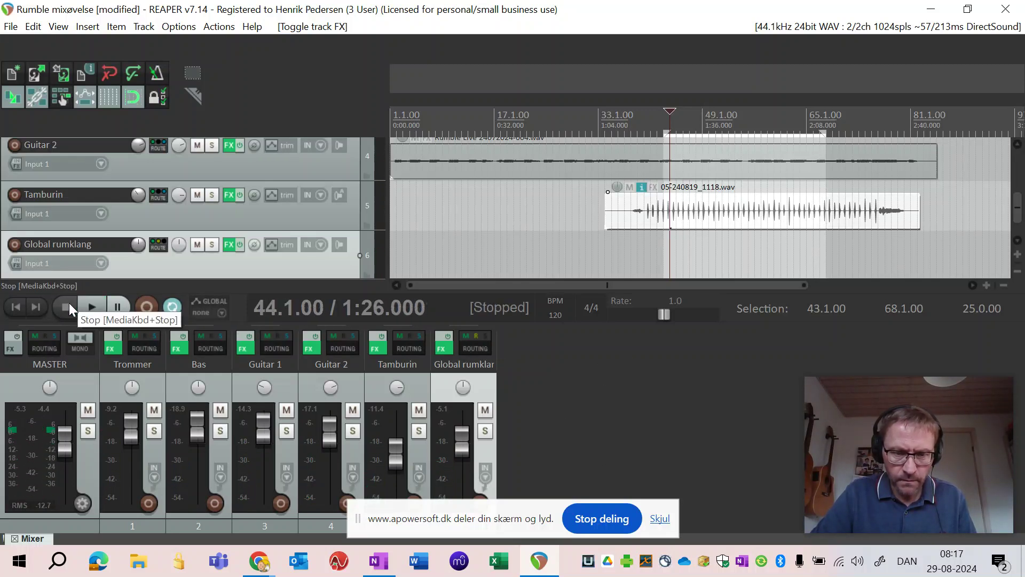